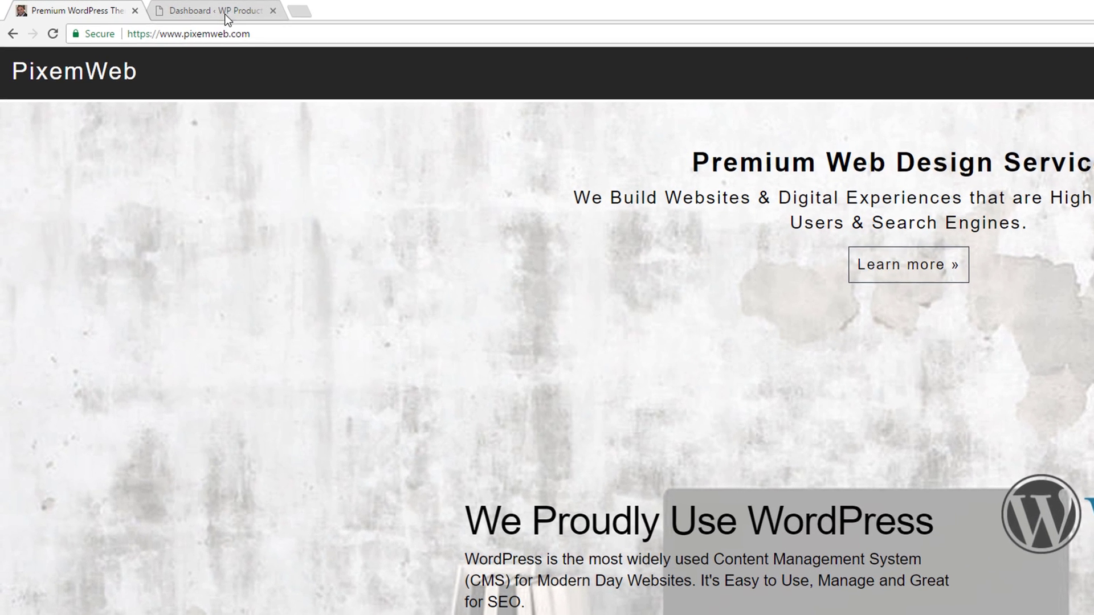
In the WP Production dashboard, open the page for adding new plugins and search for "ithemes security".
{"action": "left_click", "coordinate": [225, 17]}
{"action": "mouse_move", "coordinate": [47, 308]}
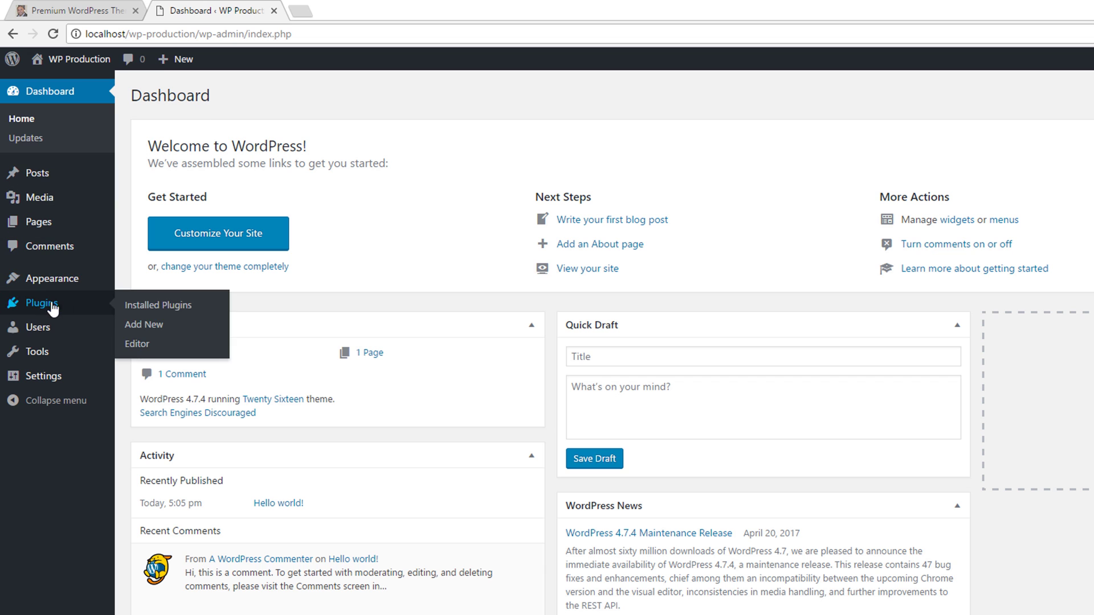
{"action": "left_click", "coordinate": [139, 324]}
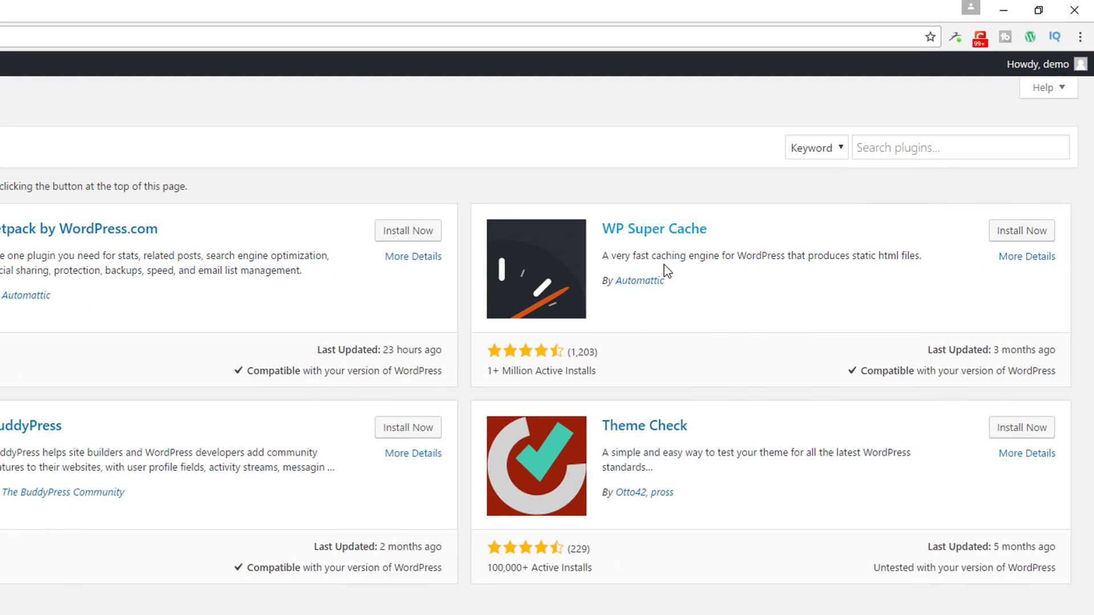
{"action": "left_click", "coordinate": [931, 151]}
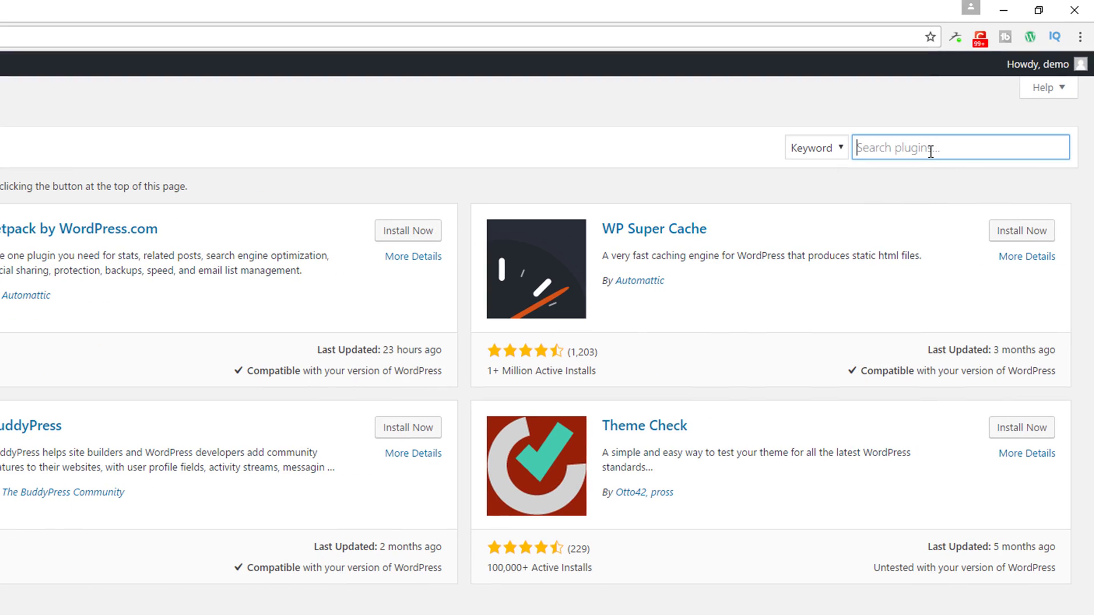
{"action": "type", "text": "ithemes security"}
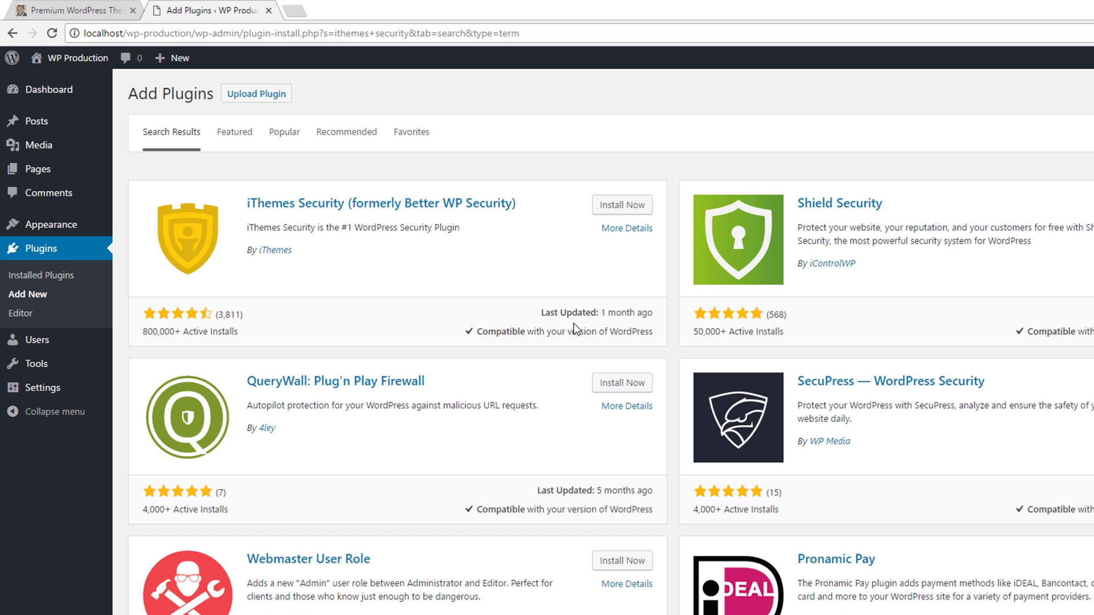
Install and activate the iThemes Security plugin, and dismiss its promotional notices.
{"action": "left_click", "coordinate": [626, 210]}
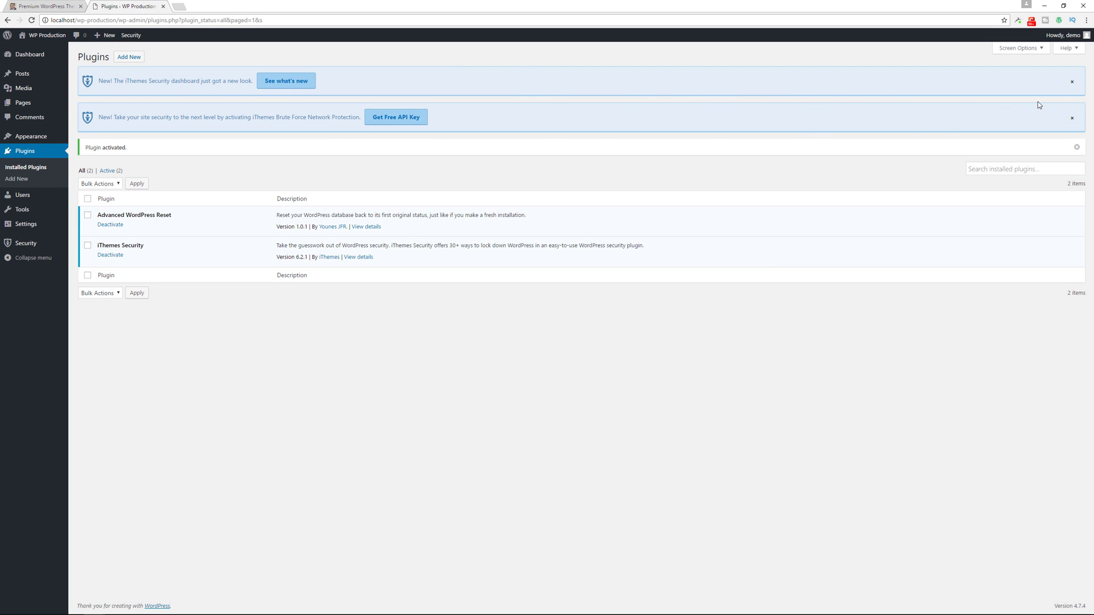
{"action": "left_click", "coordinate": [1072, 81]}
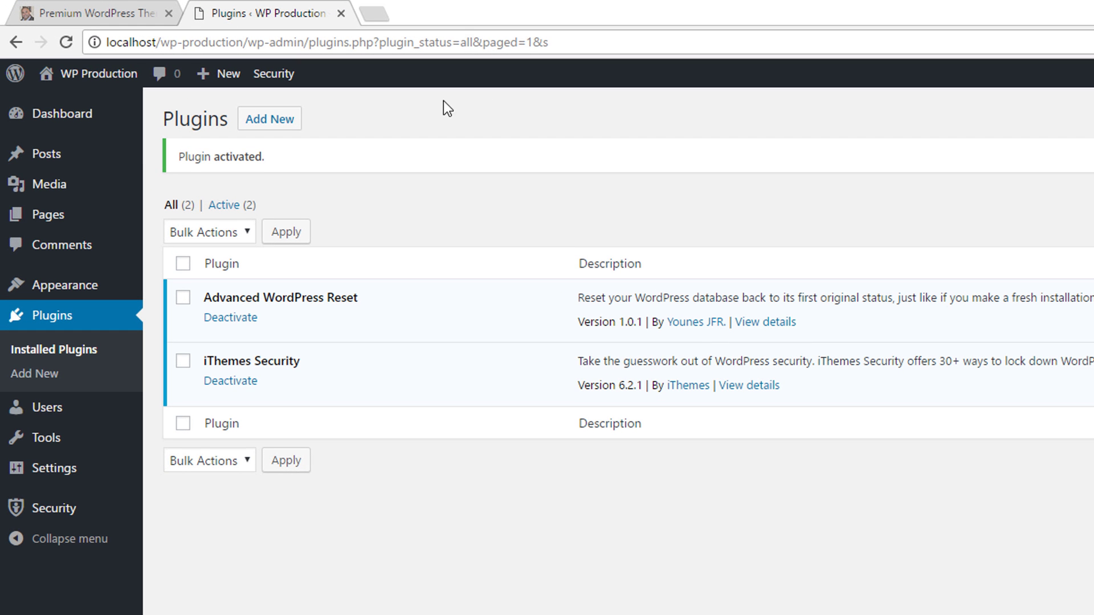
Open the iThemes Security Check and secure the site with its recommended modules.
{"action": "mouse_move", "coordinate": [291, 90]}
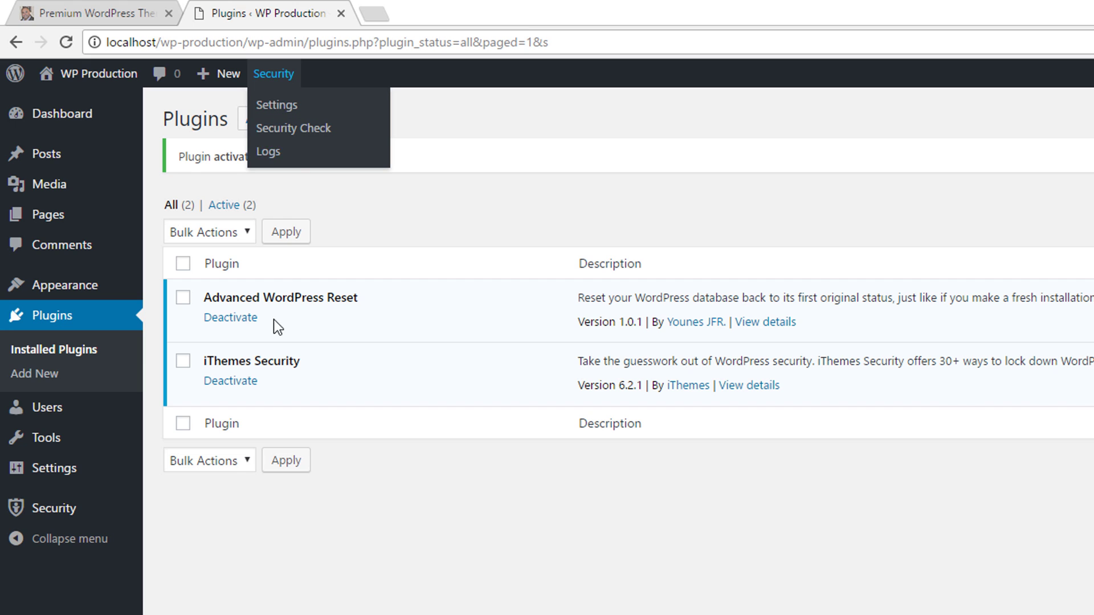
{"action": "mouse_move", "coordinate": [64, 517]}
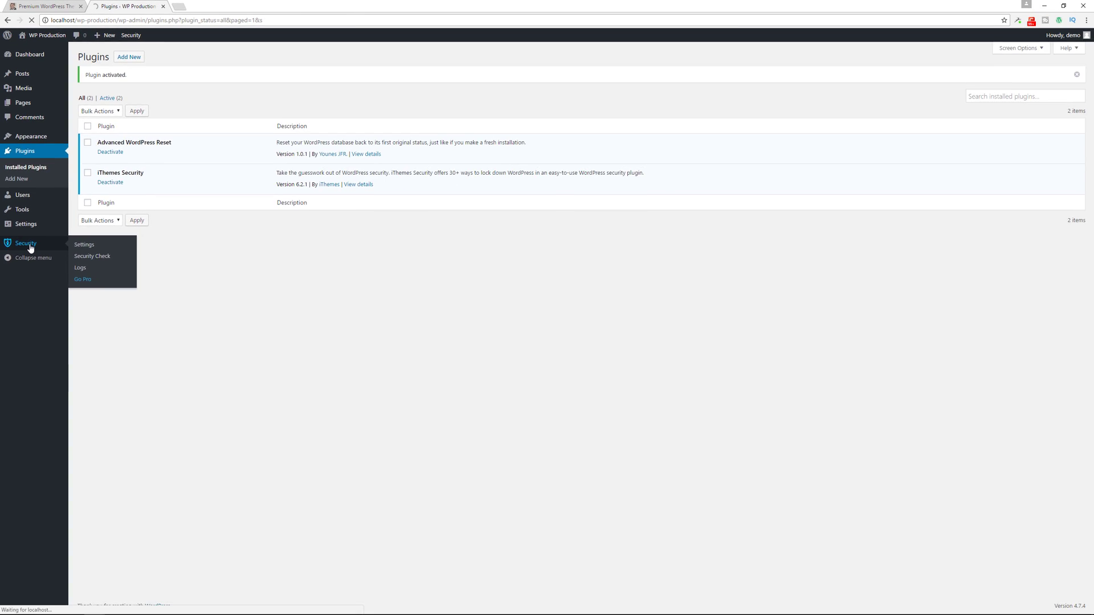
{"action": "left_click", "coordinate": [193, 535]}
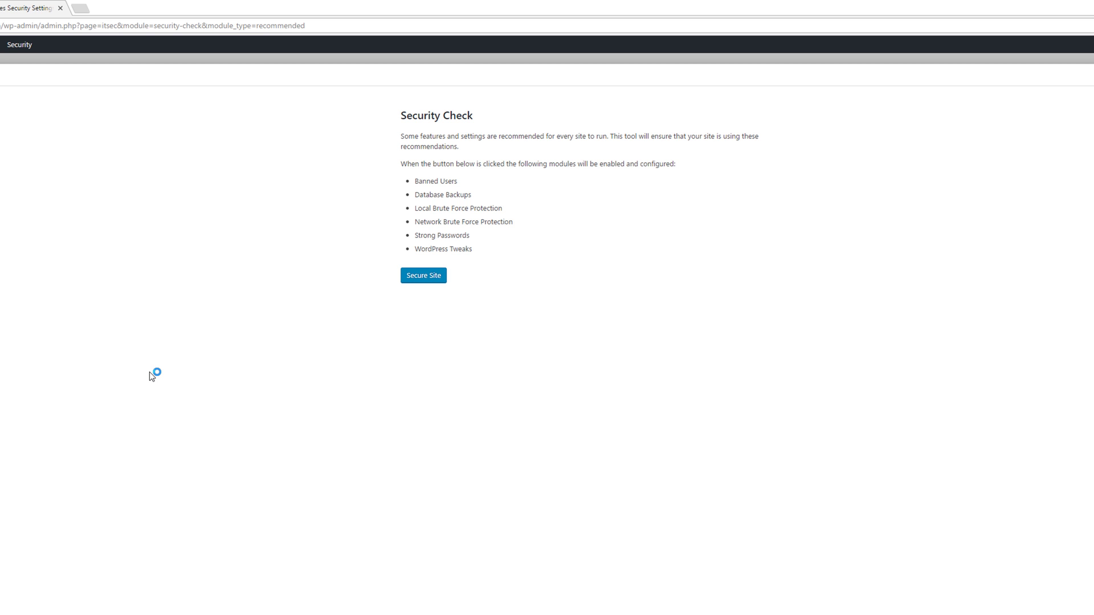
{"action": "left_click", "coordinate": [424, 278]}
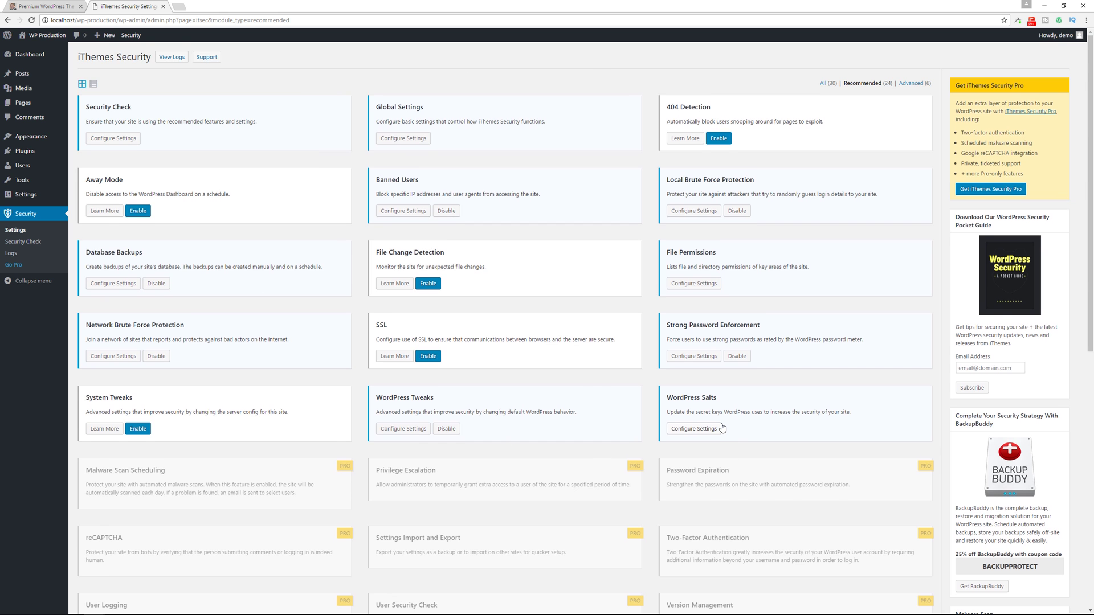
Open the configuration of the Global Settings module and enable the Send digest email option.
{"action": "scroll", "coordinate": [604, 453], "scroll_direction": "down", "scroll_amount": 4}
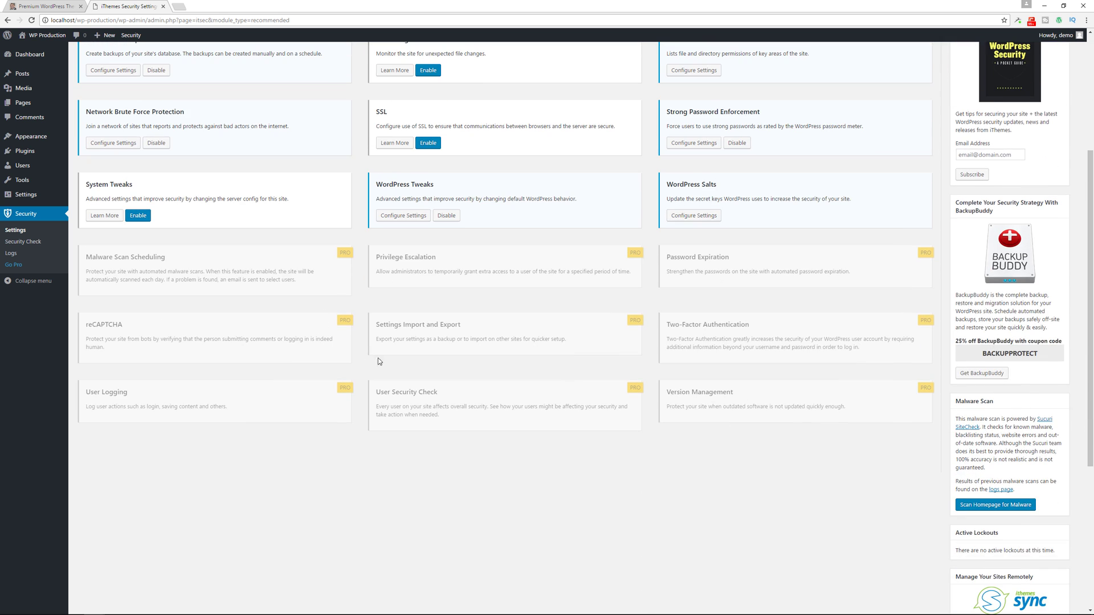
{"action": "scroll", "coordinate": [400, 382], "scroll_direction": "up", "scroll_amount": 2}
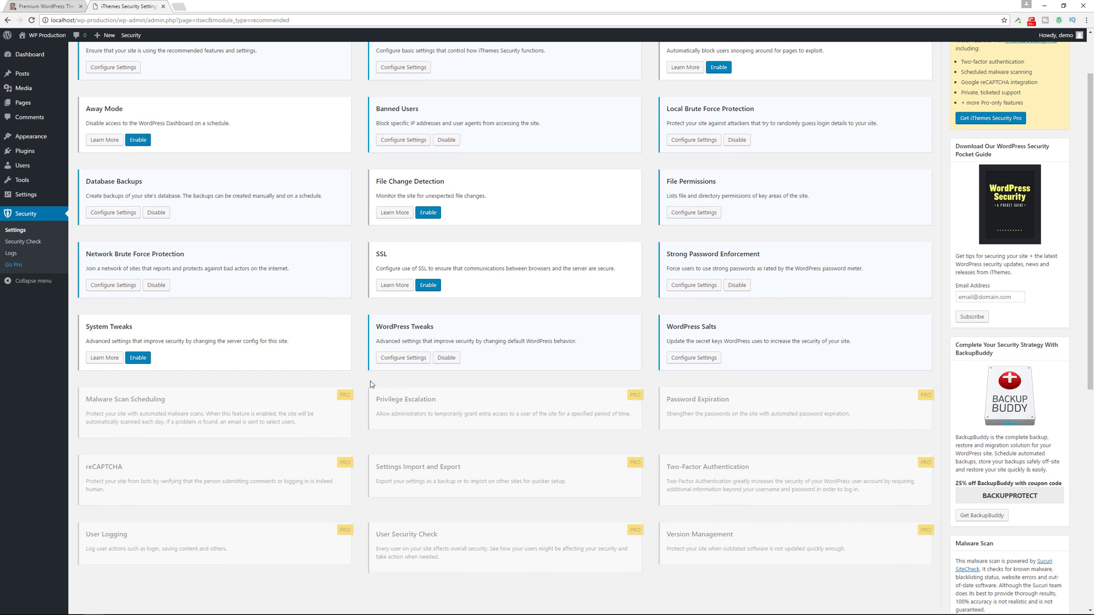
{"action": "scroll", "coordinate": [400, 383], "scroll_direction": "up", "scroll_amount": 1}
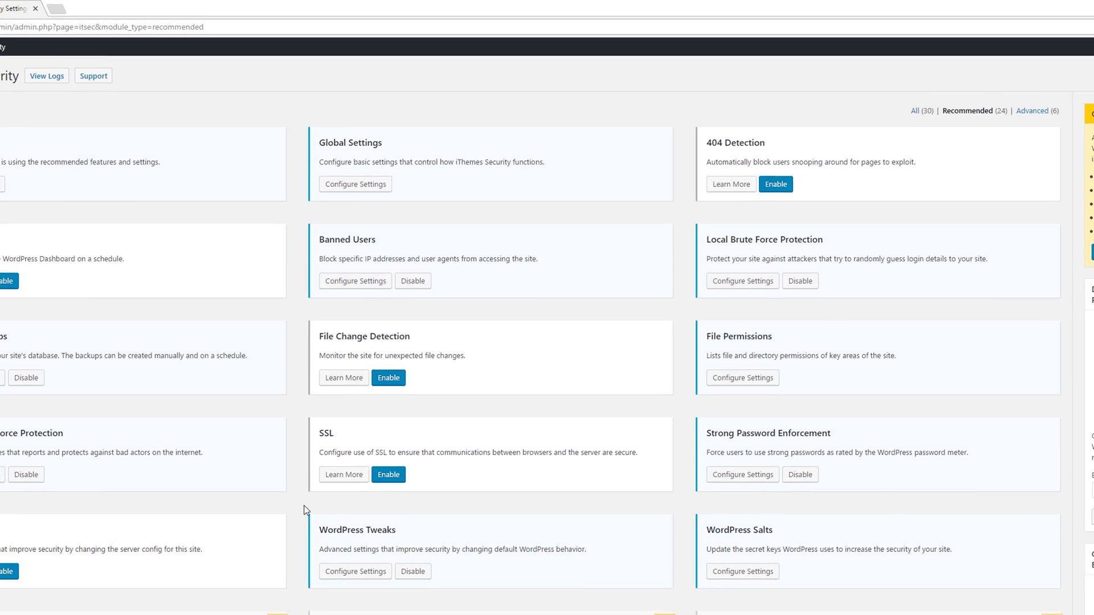
{"action": "left_click", "coordinate": [353, 188]}
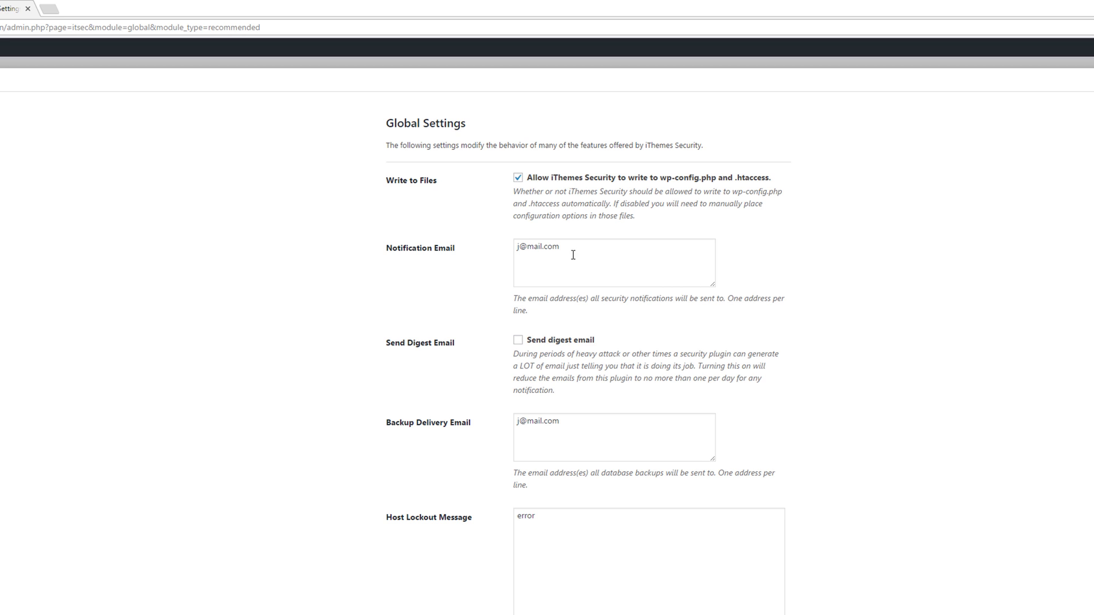
{"action": "scroll", "coordinate": [371, 330], "scroll_direction": "down", "scroll_amount": 2}
{"action": "scroll", "coordinate": [361, 336], "scroll_direction": "down", "scroll_amount": 1}
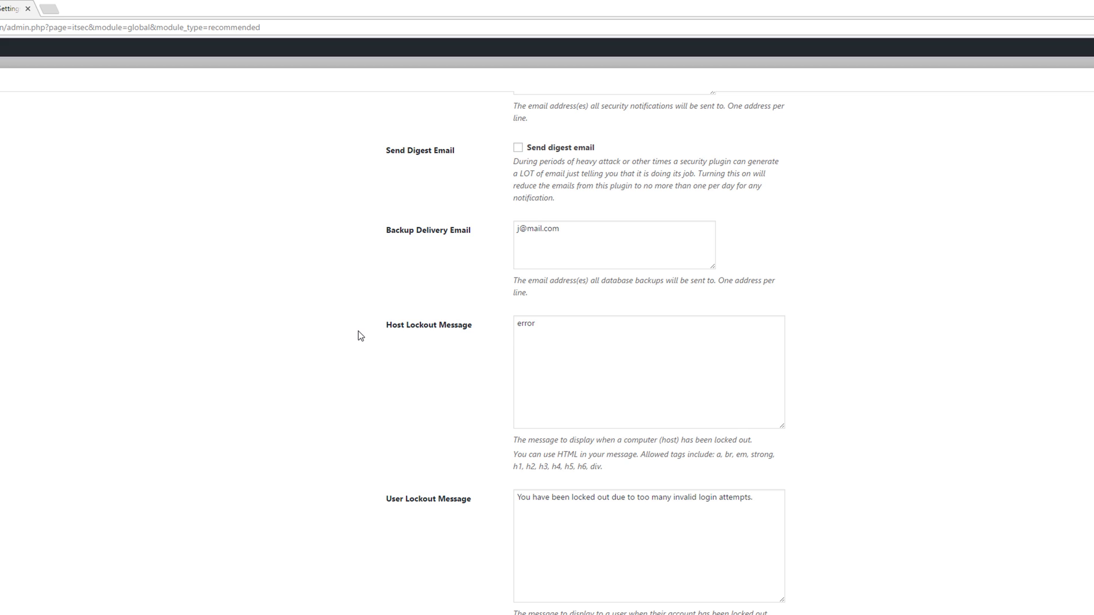
{"action": "left_click", "coordinate": [518, 147]}
Review the lockout messages, blacklist, white list and log options in Global Settings, and save the settings.
{"action": "scroll", "coordinate": [455, 178], "scroll_direction": "down", "scroll_amount": 3}
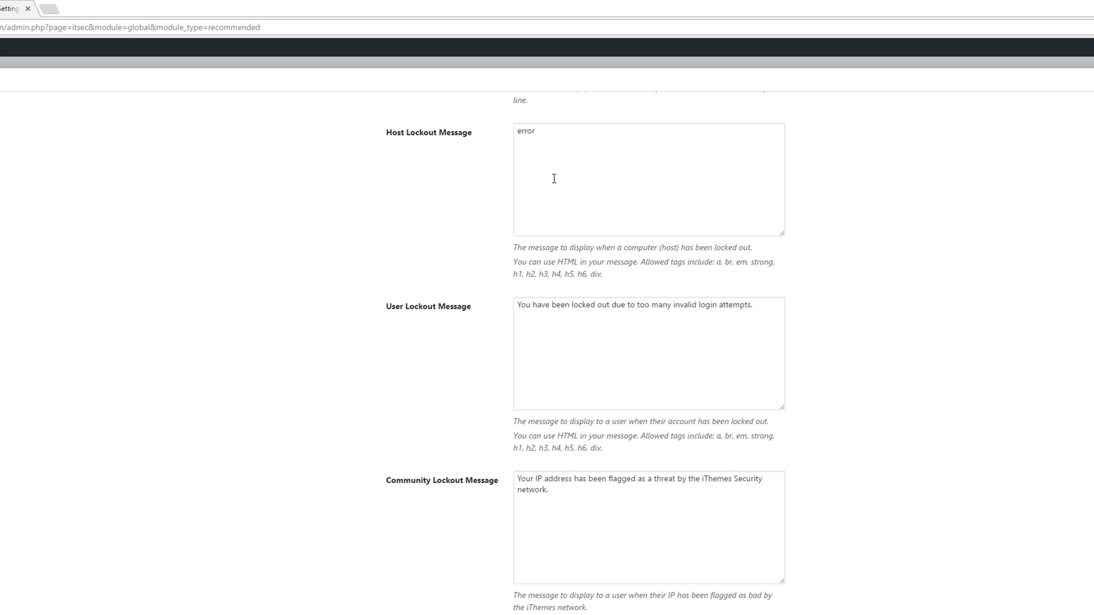
{"action": "scroll", "coordinate": [357, 323], "scroll_direction": "down", "scroll_amount": 8}
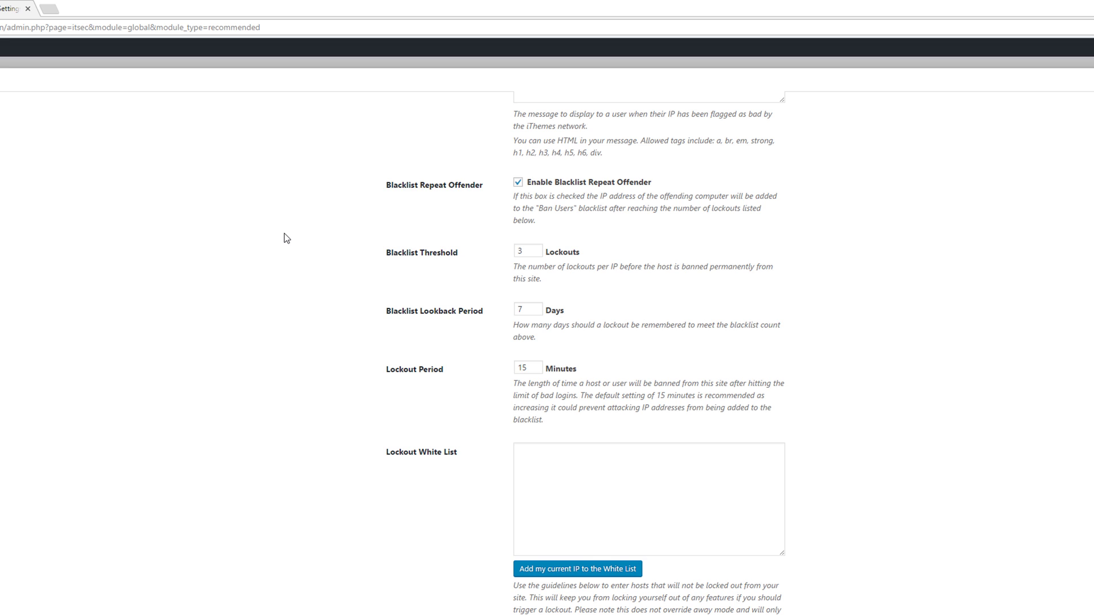
{"action": "scroll", "coordinate": [287, 238], "scroll_direction": "down", "scroll_amount": 2}
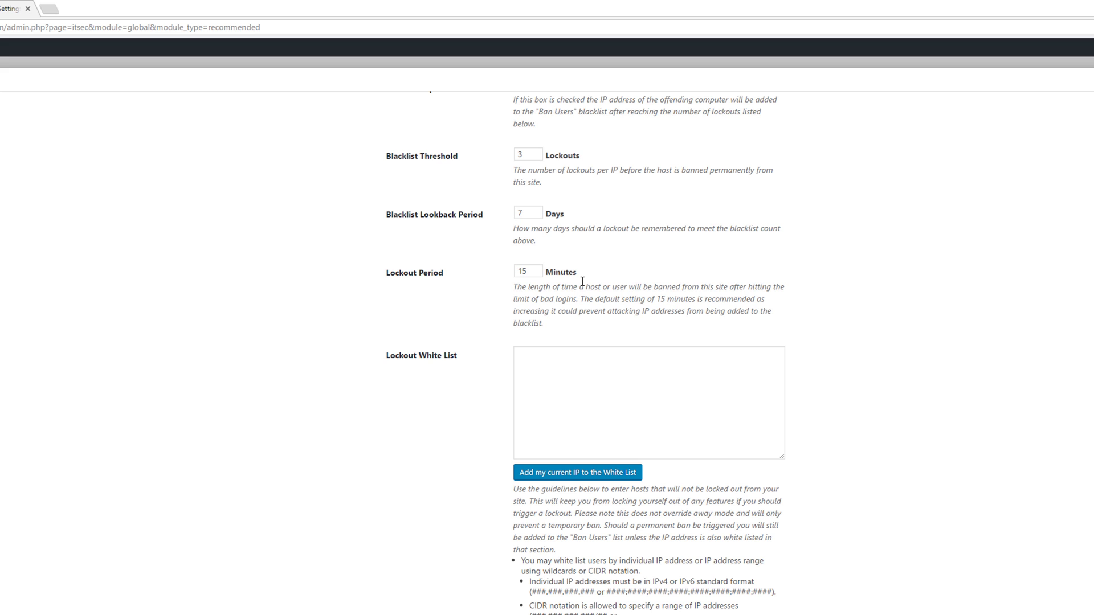
{"action": "scroll", "coordinate": [582, 282], "scroll_direction": "down", "scroll_amount": 2}
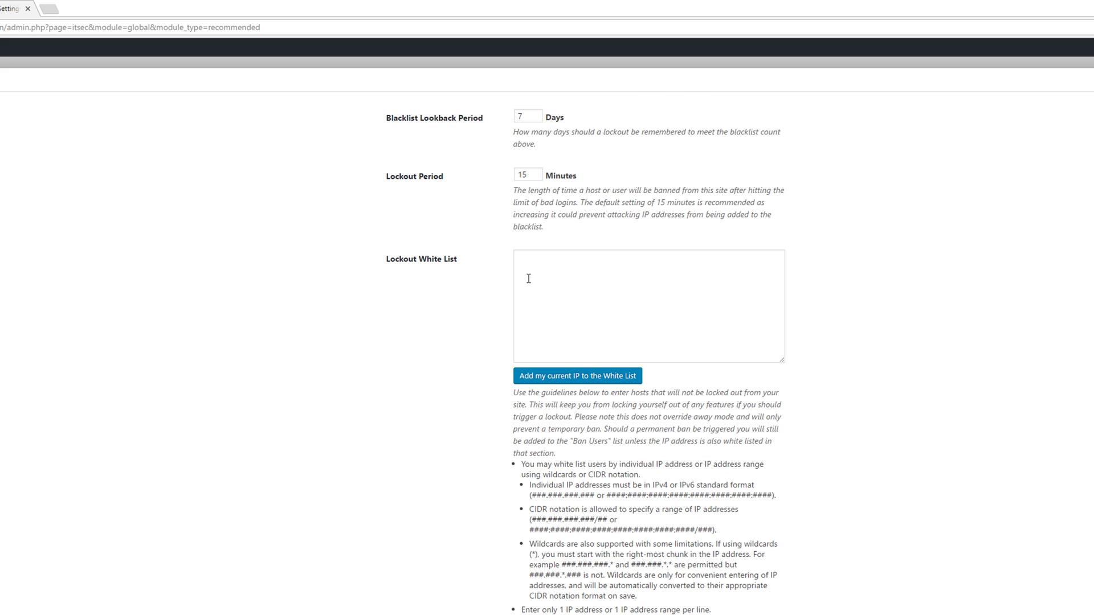
{"action": "scroll", "coordinate": [529, 278], "scroll_direction": "down", "scroll_amount": 7}
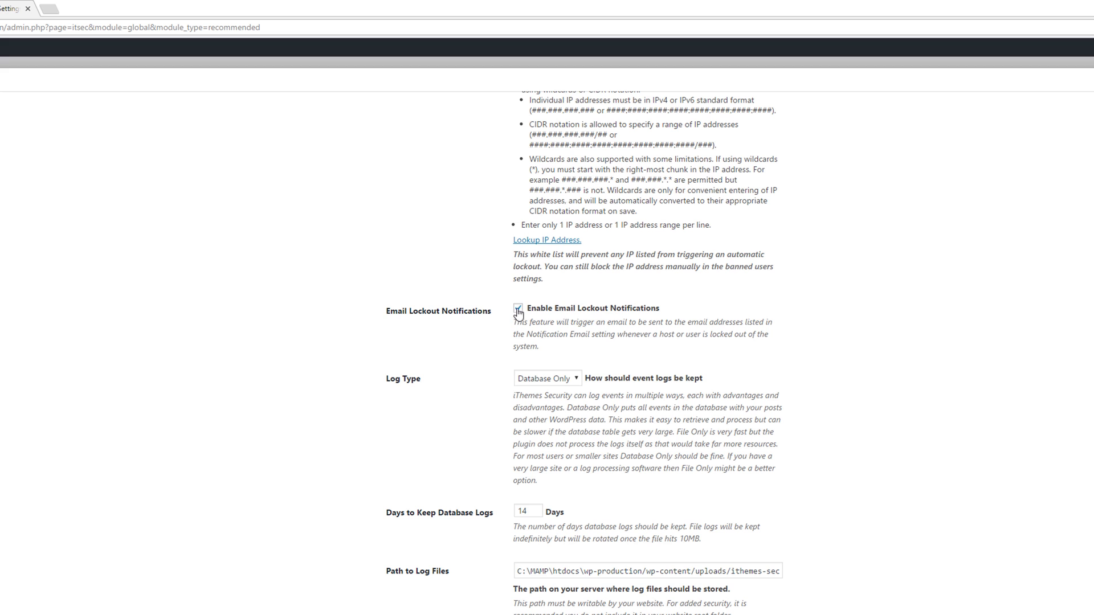
{"action": "scroll", "coordinate": [388, 361], "scroll_direction": "down", "scroll_amount": 2}
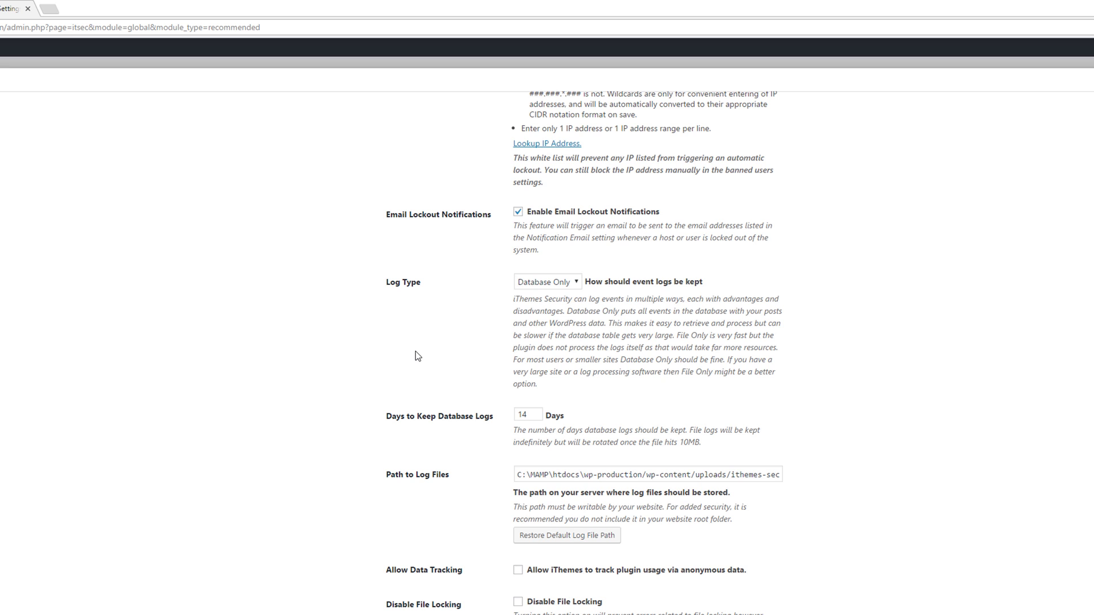
{"action": "left_click", "coordinate": [531, 285]}
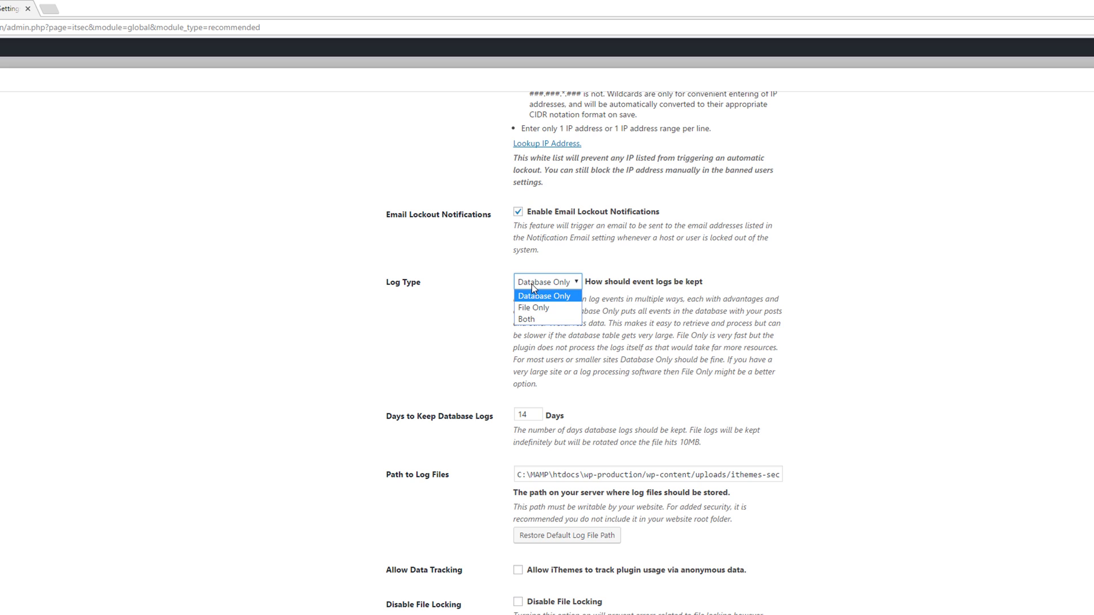
{"action": "left_click", "coordinate": [532, 285]}
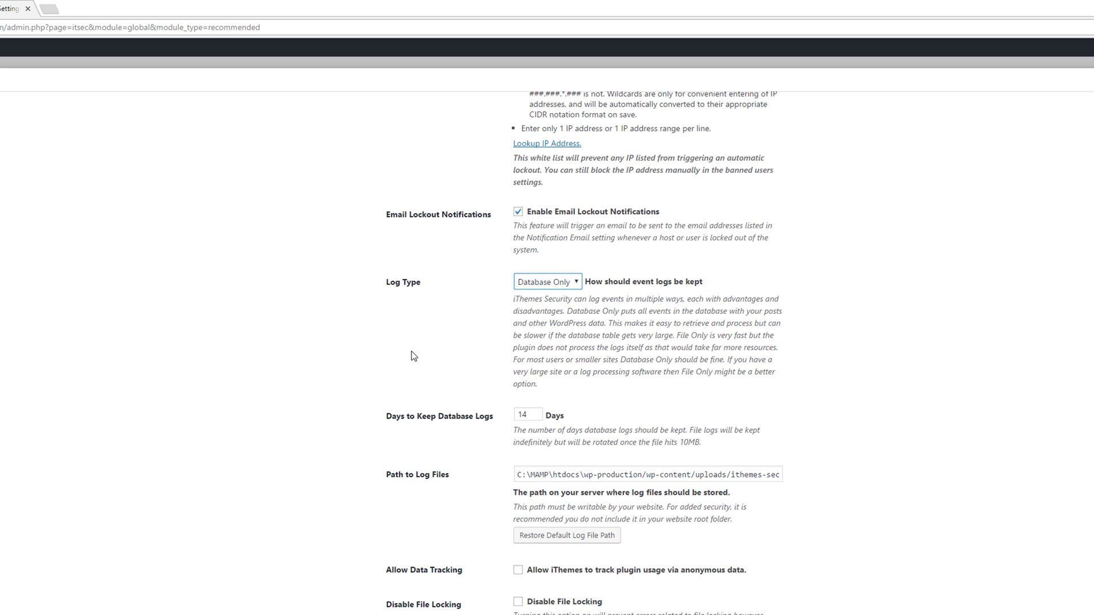
{"action": "scroll", "coordinate": [281, 400], "scroll_direction": "down", "scroll_amount": 1}
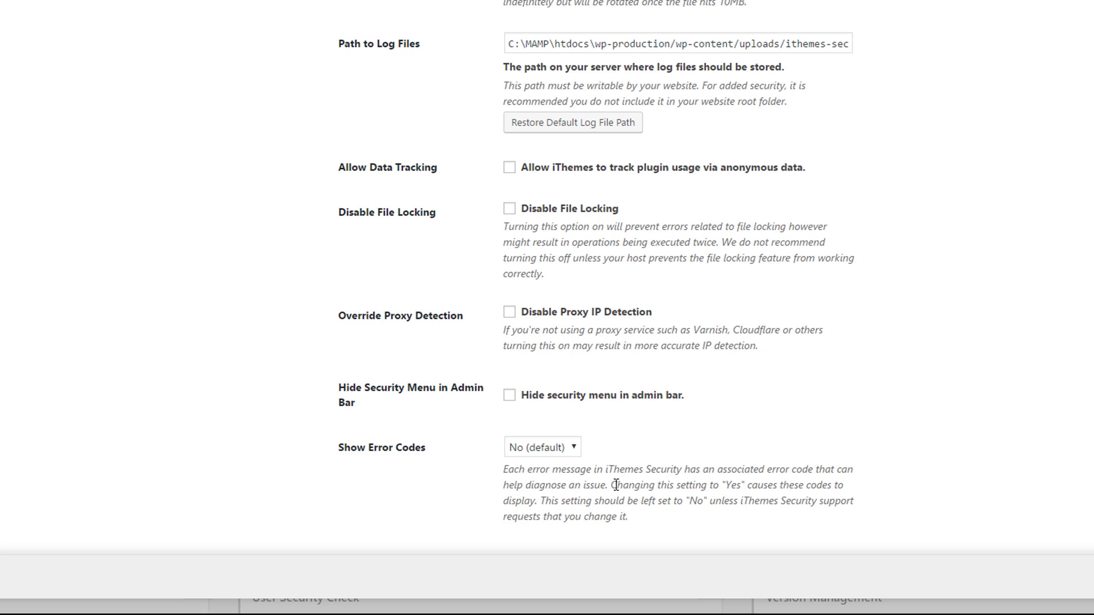
{"action": "scroll", "coordinate": [180, 412], "scroll_direction": "up", "scroll_amount": 7}
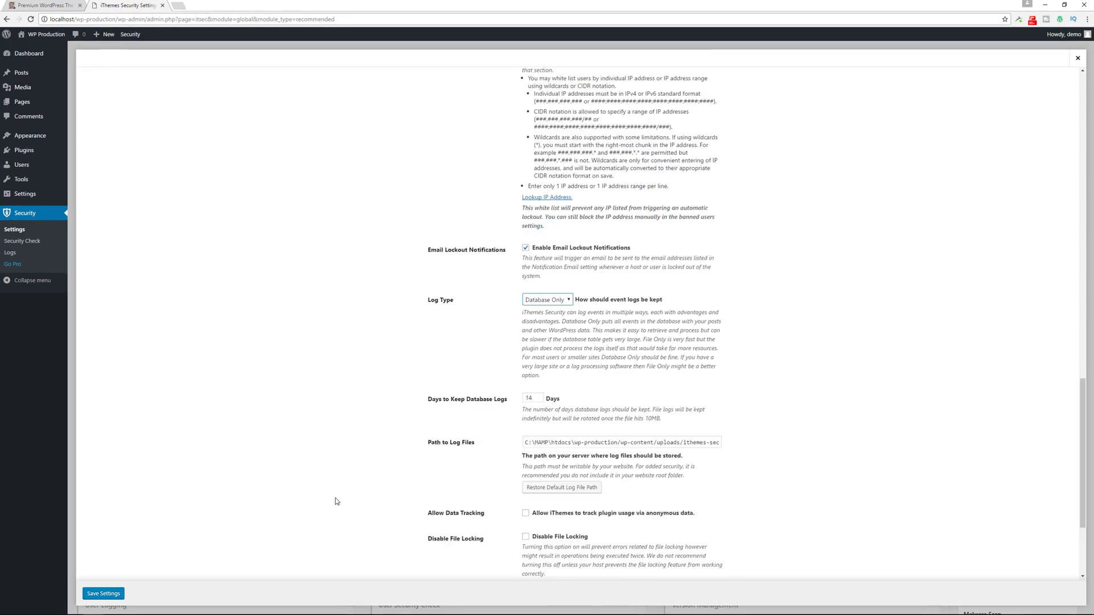
{"action": "scroll", "coordinate": [335, 501], "scroll_direction": "down", "scroll_amount": 3}
{"action": "left_click", "coordinate": [103, 594]}
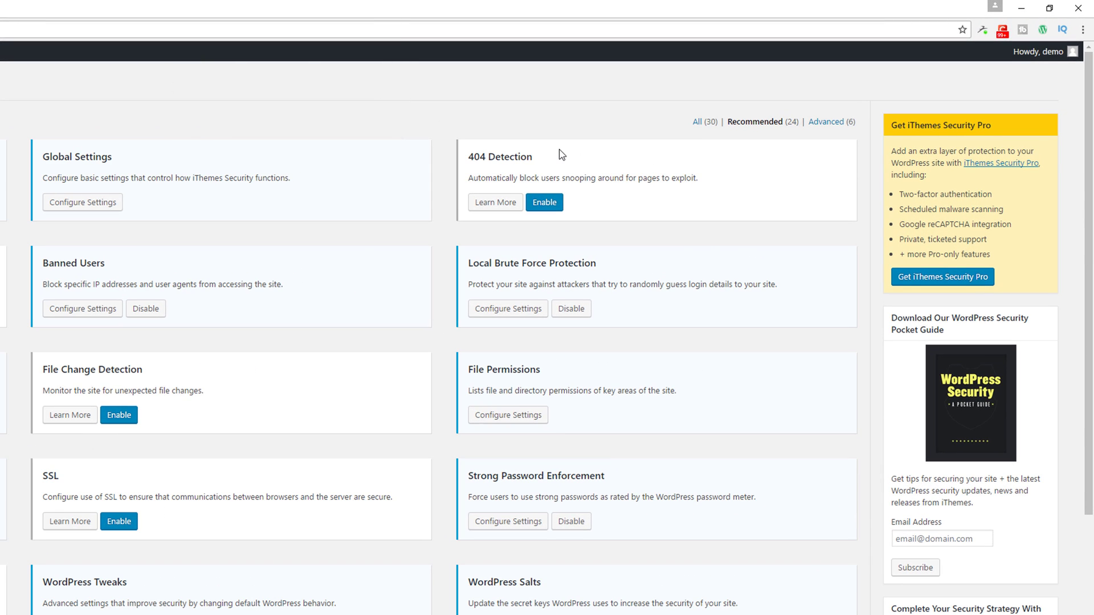
Enable the 404 Detection module and open its settings to review the error thresholds.
{"action": "left_click", "coordinate": [547, 204]}
{"action": "left_click", "coordinate": [769, 203]}
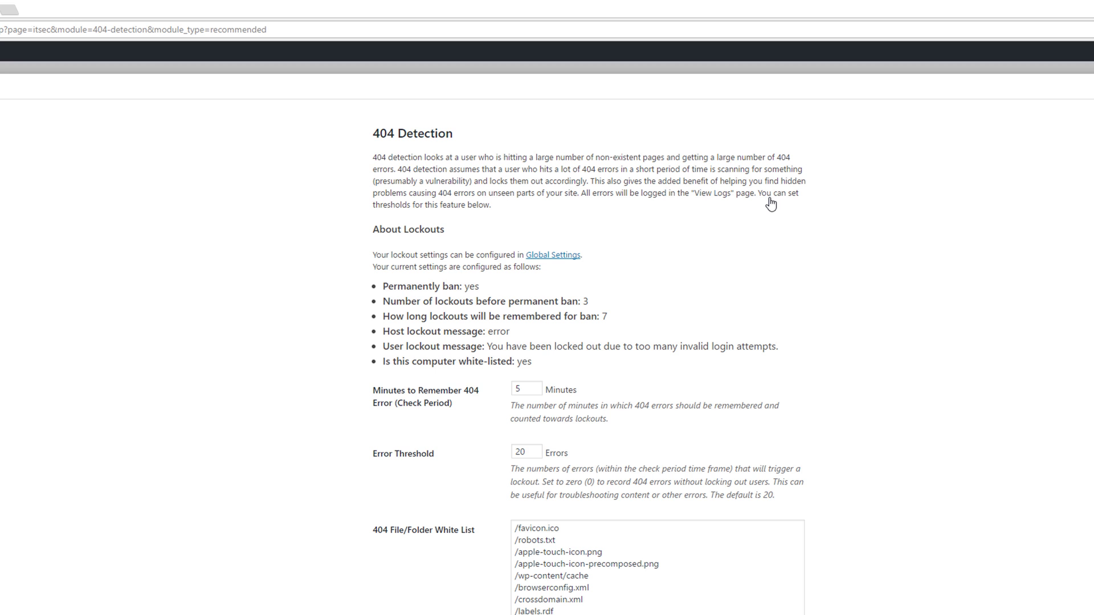
{"action": "scroll", "coordinate": [364, 269], "scroll_direction": "down", "scroll_amount": 1}
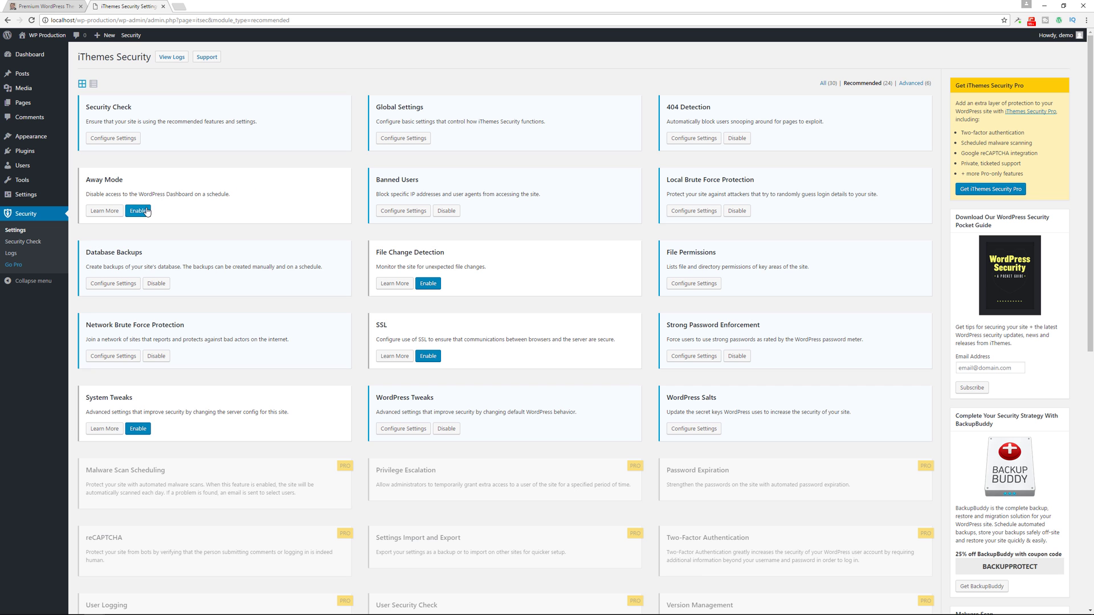
Enable Away Mode to view its restriction schedule settings, and disable the module again.
{"action": "left_click", "coordinate": [141, 212]}
{"action": "left_click", "coordinate": [139, 214]}
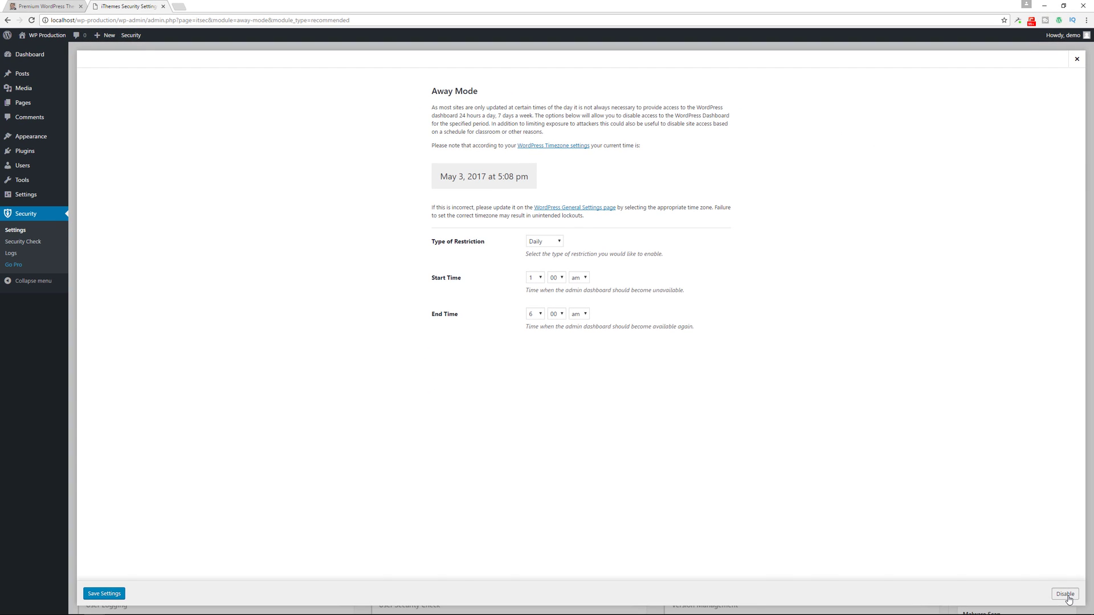
{"action": "left_click", "coordinate": [1065, 594]}
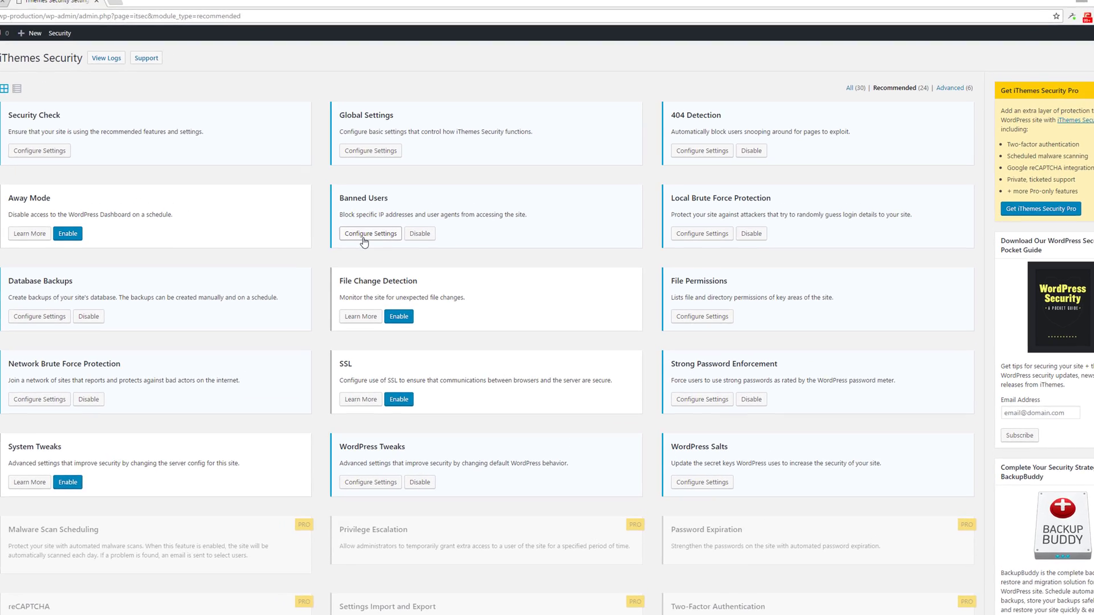
In the Banned Users settings, enable HackRepair.com's blacklist feature and save the settings.
{"action": "left_click", "coordinate": [370, 234]}
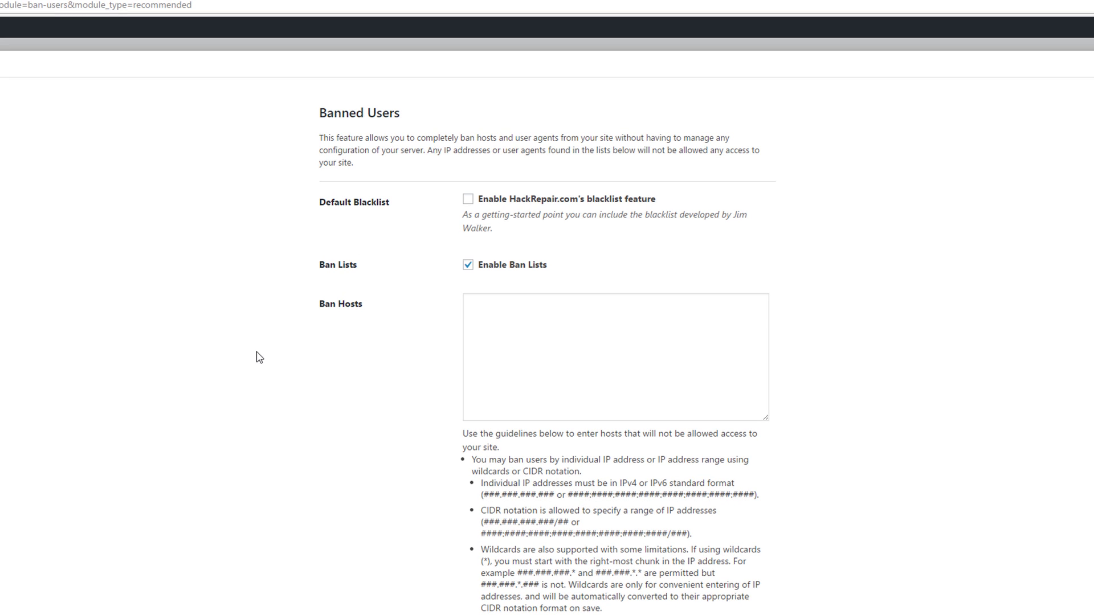
{"action": "left_click", "coordinate": [469, 202]}
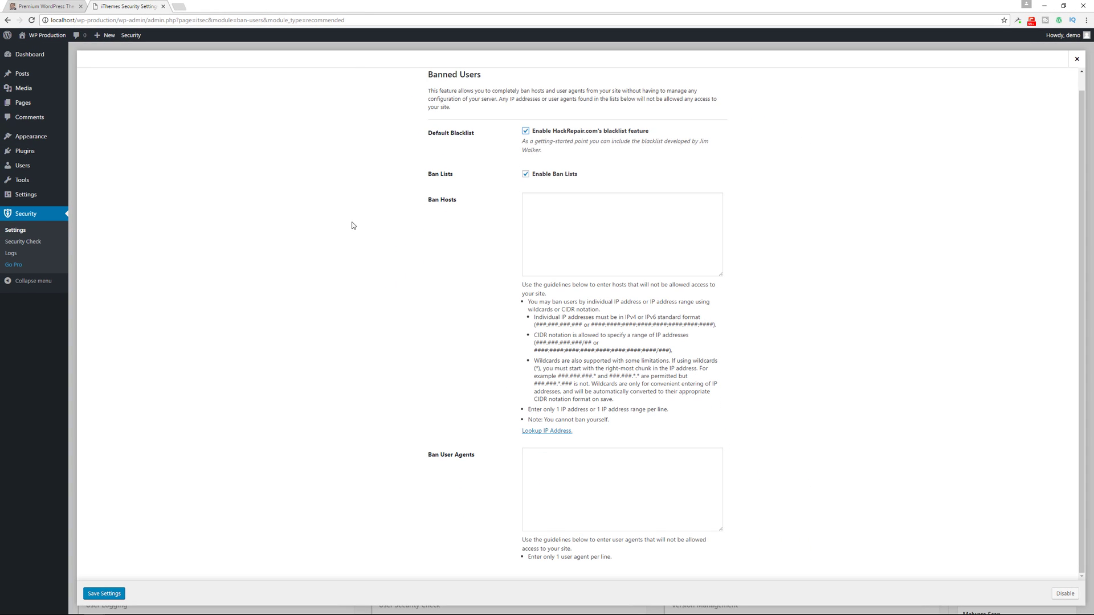
{"action": "left_click", "coordinate": [102, 596]}
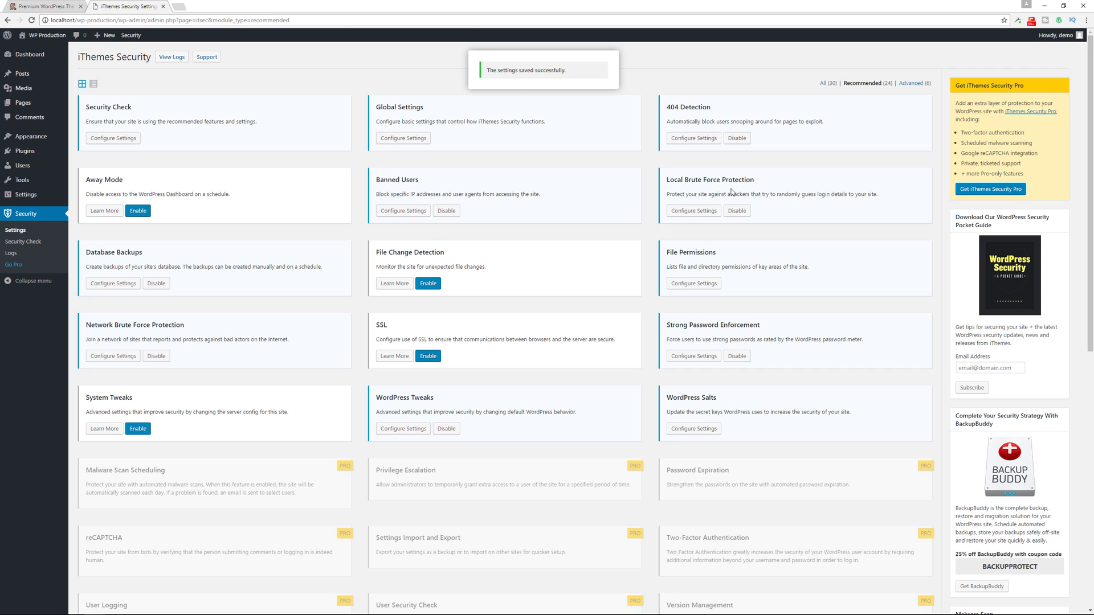
In Local Brute Force Protection, enable immediately banning hosts that attempt to log in with the "admin" username, and save the settings.
{"action": "left_click", "coordinate": [696, 210]}
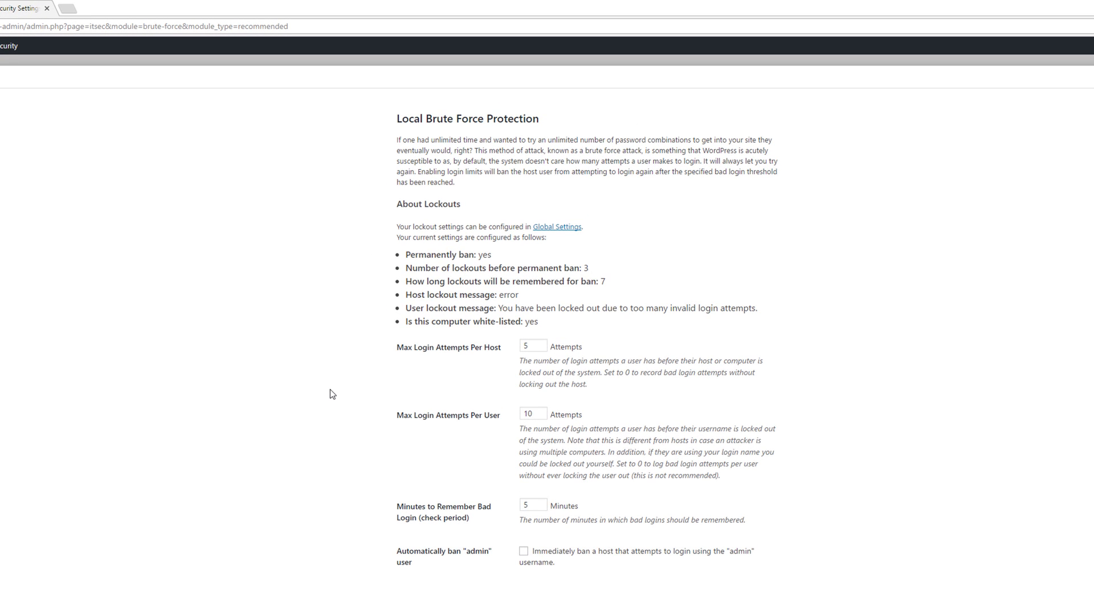
{"action": "left_click", "coordinate": [522, 552]}
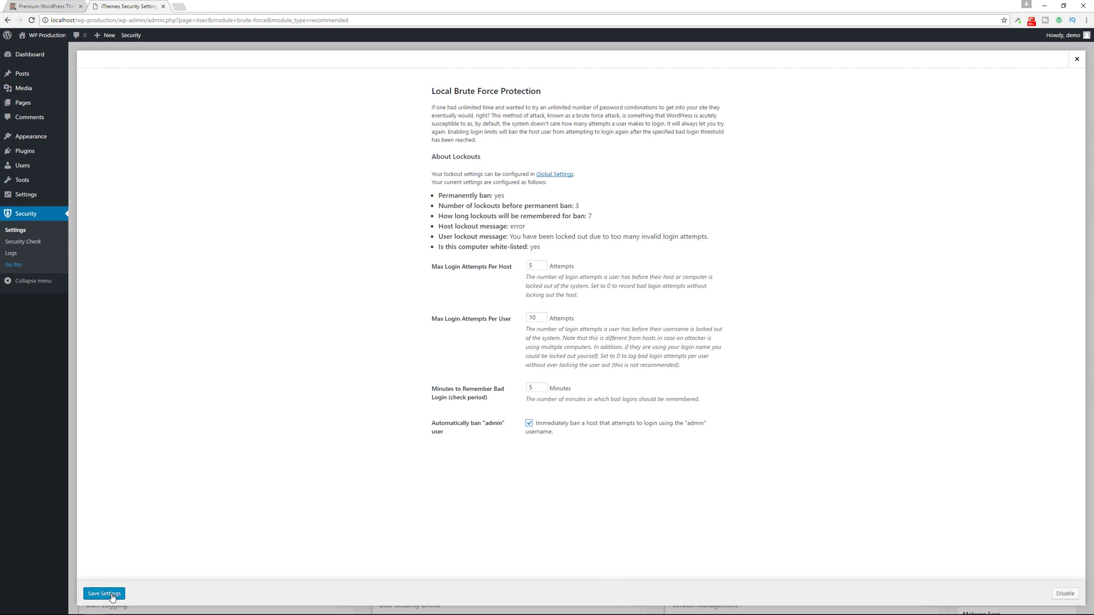
{"action": "left_click", "coordinate": [111, 595]}
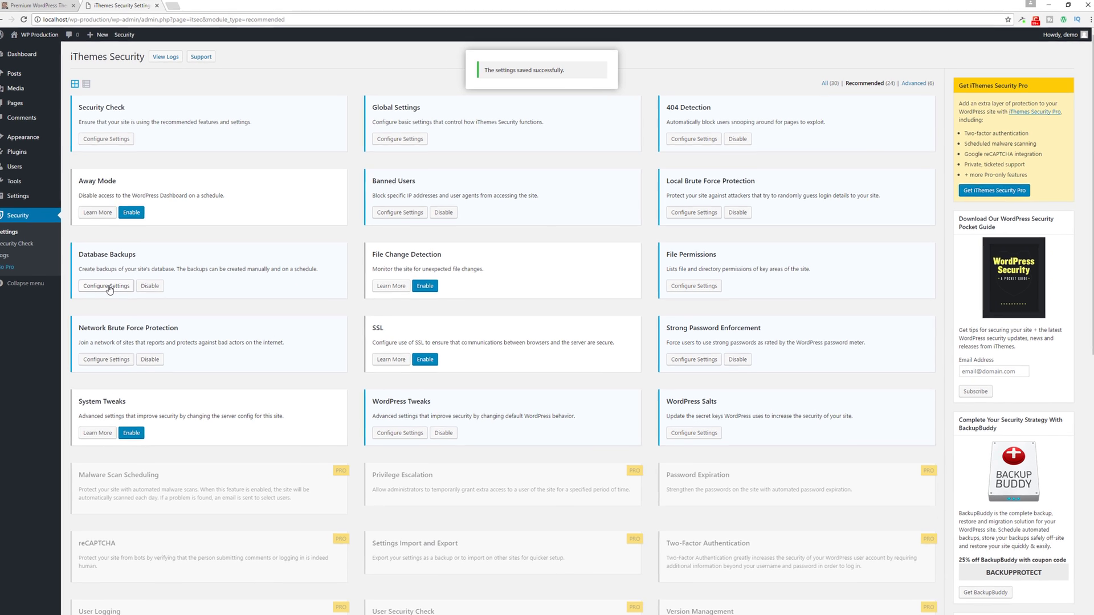
In Database Backups, enable full database backup with the Email Only method and scheduled backups every 3 days, and save the settings.
{"action": "left_click", "coordinate": [113, 284]}
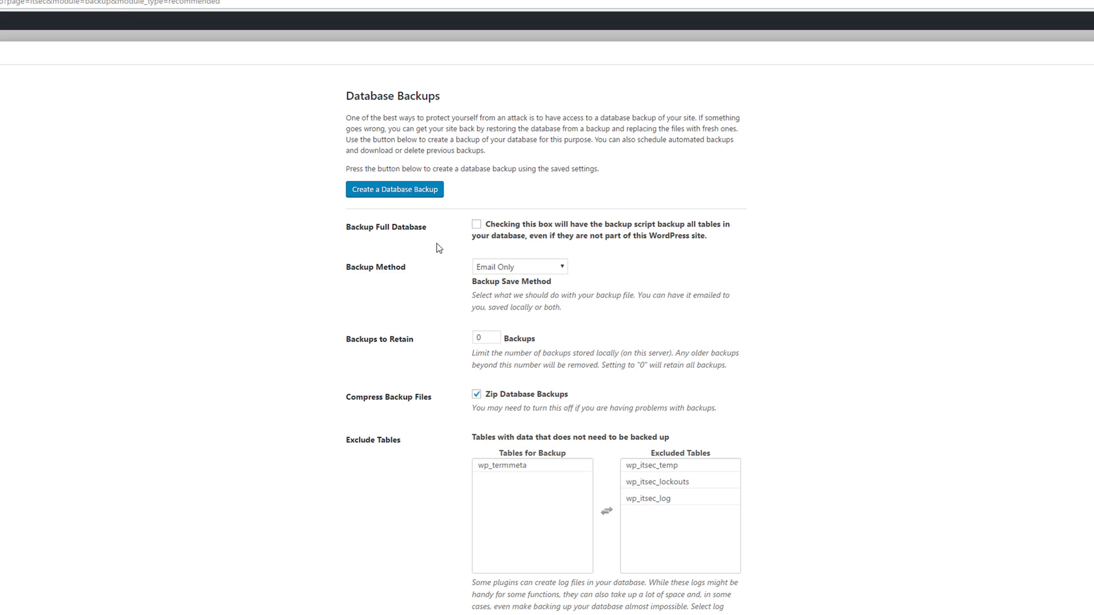
{"action": "left_click", "coordinate": [477, 227]}
{"action": "left_click", "coordinate": [498, 271]}
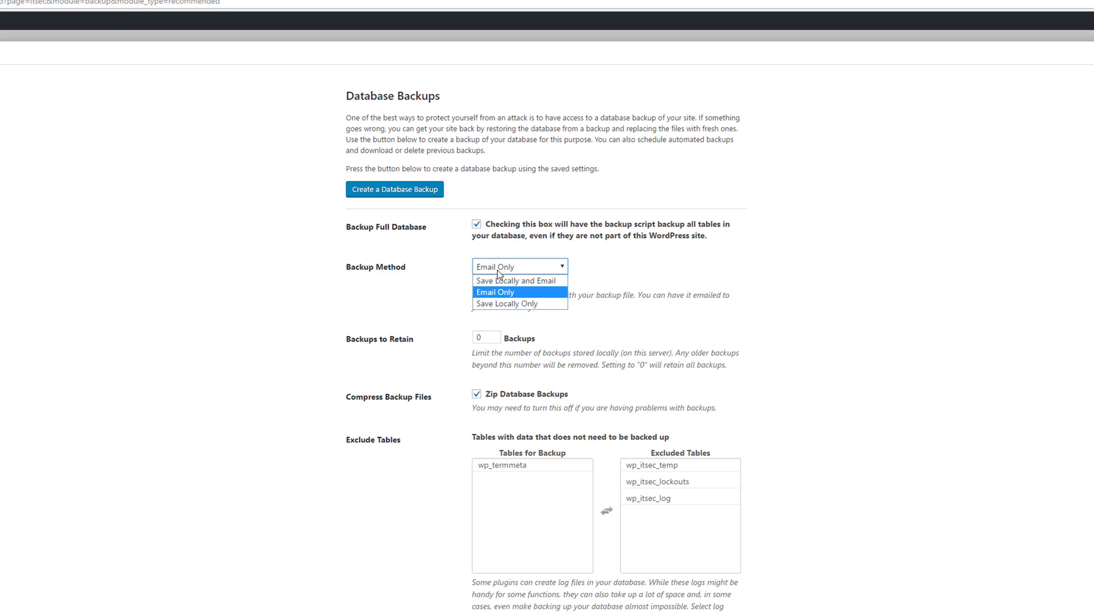
{"action": "left_click", "coordinate": [491, 340]}
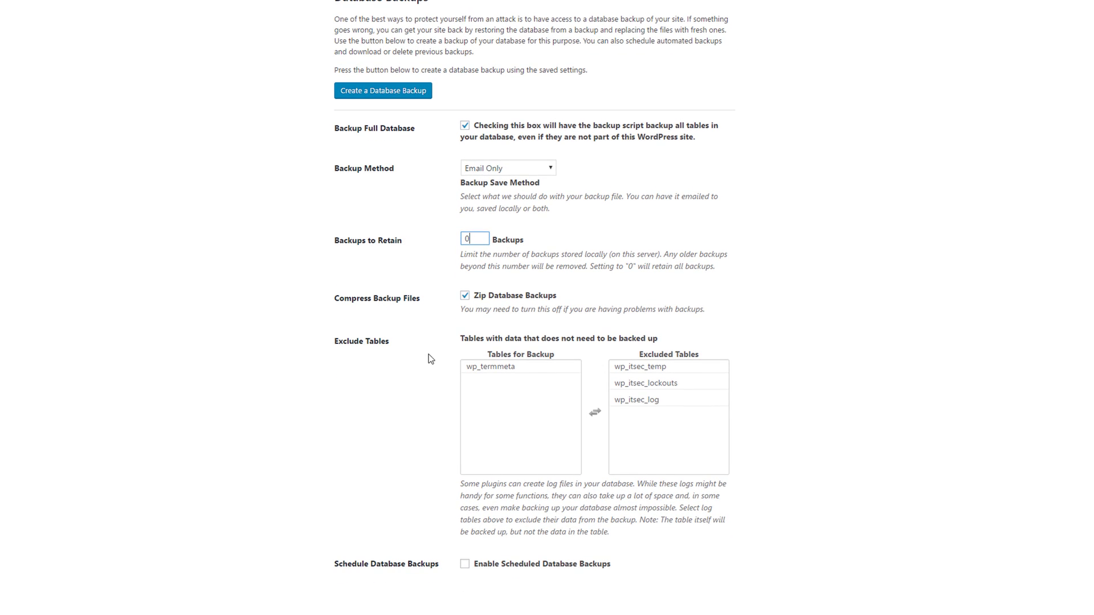
{"action": "left_click", "coordinate": [548, 367]}
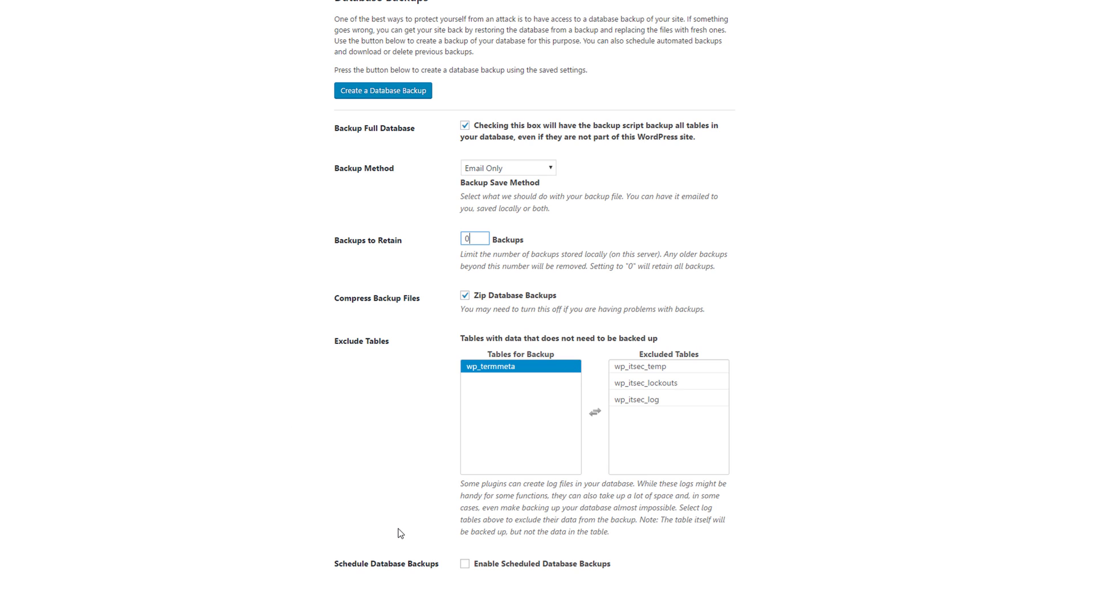
{"action": "left_click", "coordinate": [460, 555]}
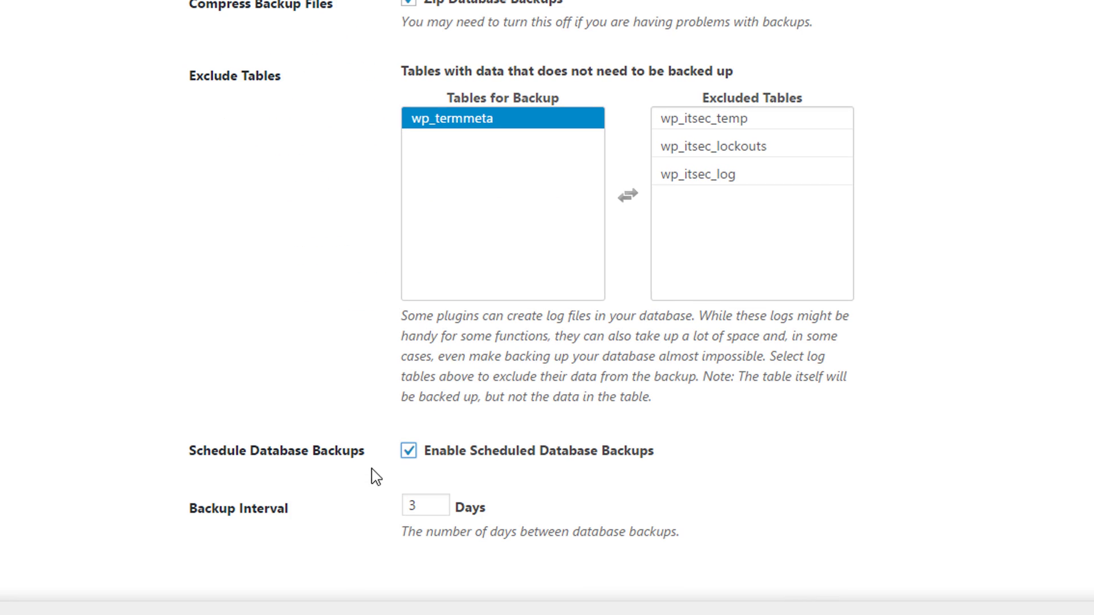
{"action": "left_click", "coordinate": [427, 506]}
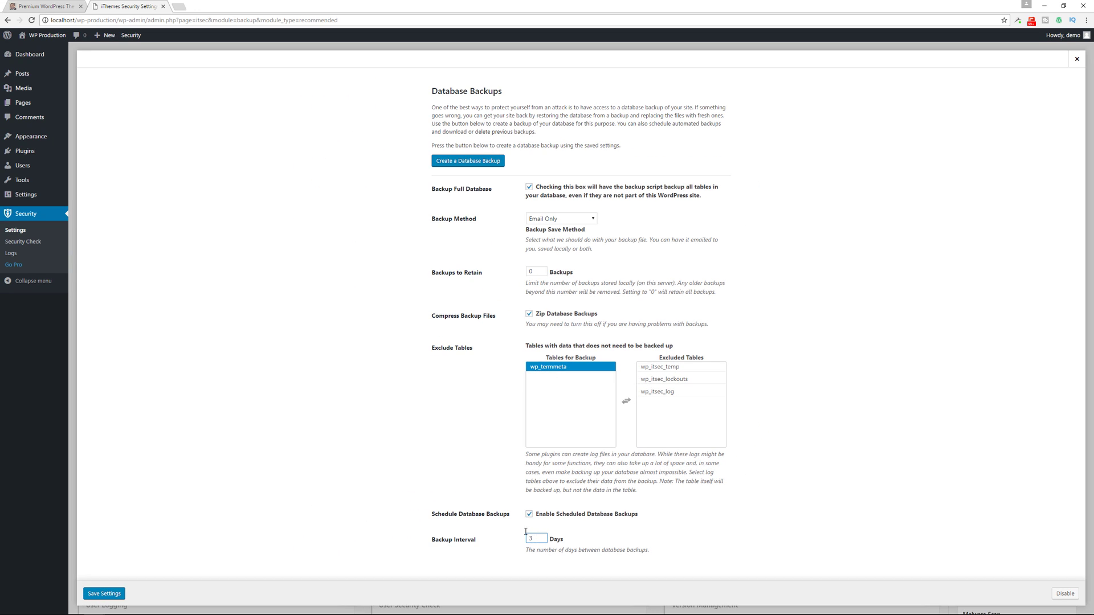
{"action": "left_click", "coordinate": [115, 596]}
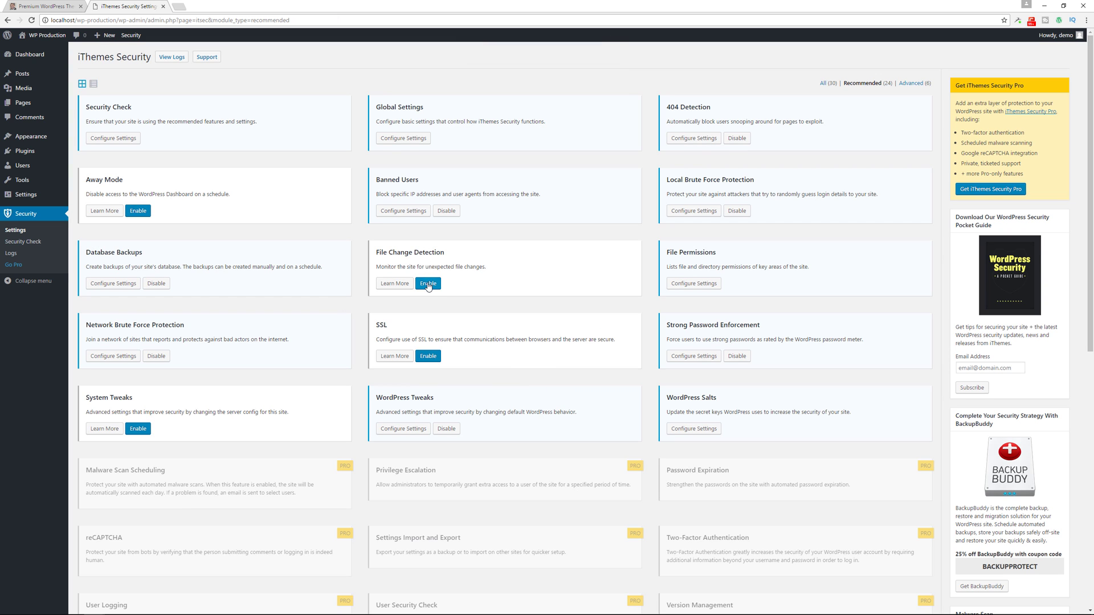
Enable File Change Detection, turn on splitting file checking into chunks with Exclude Selected kept, and save the settings.
{"action": "left_click", "coordinate": [429, 285]}
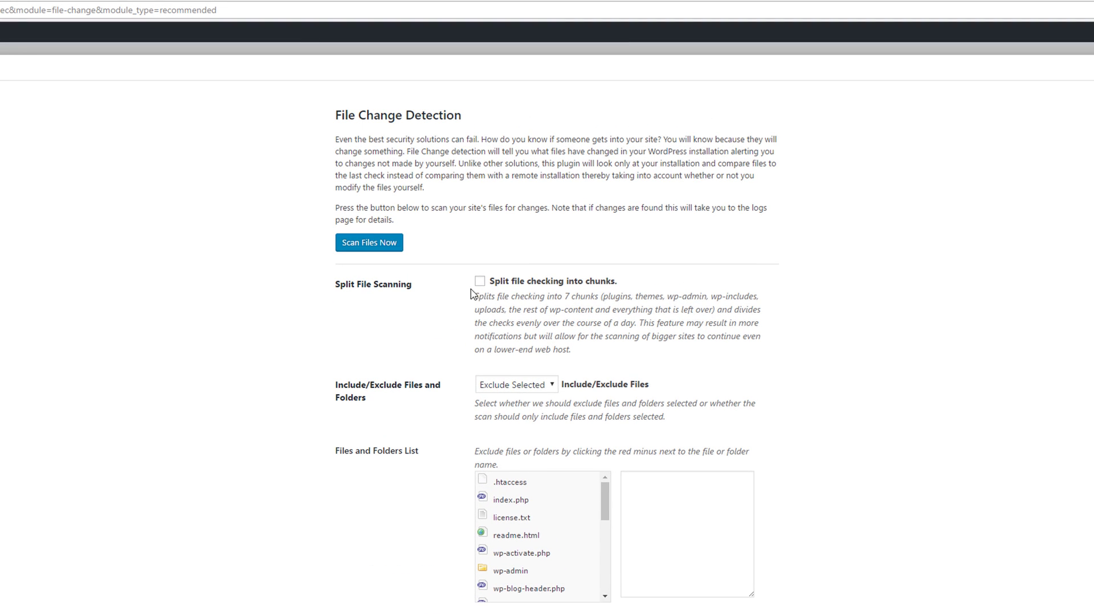
{"action": "left_click", "coordinate": [480, 281]}
{"action": "left_click", "coordinate": [513, 385]}
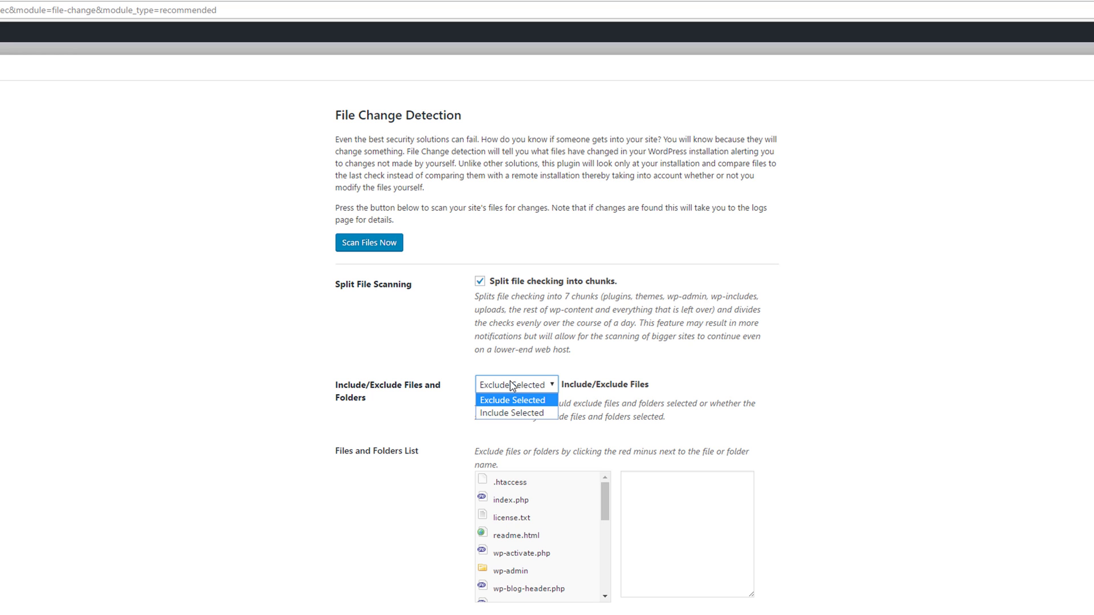
{"action": "left_click", "coordinate": [513, 386]}
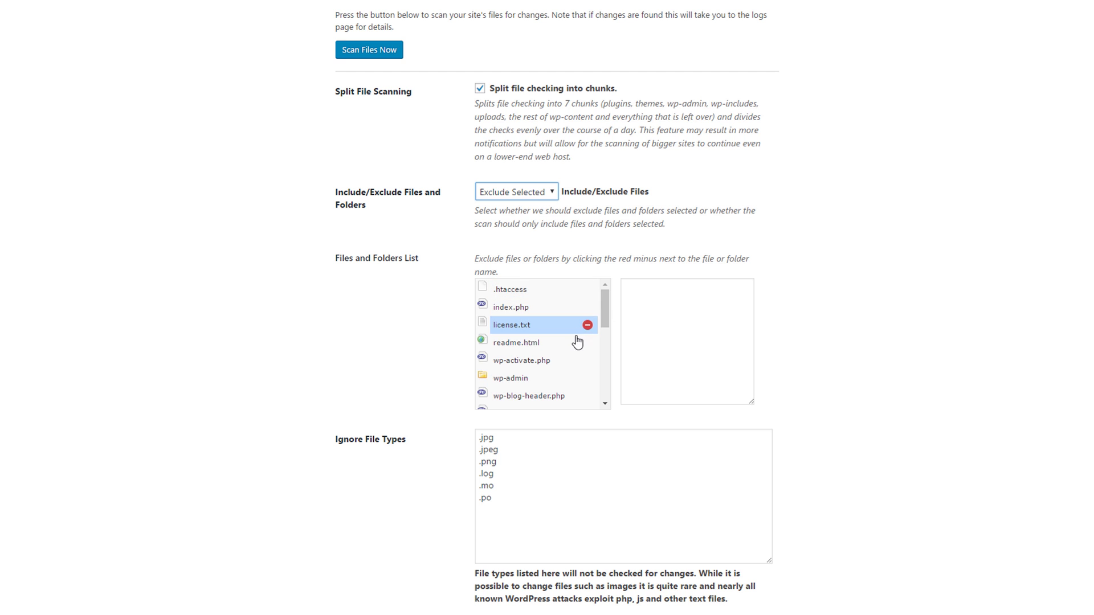
{"action": "scroll", "coordinate": [585, 360], "scroll_direction": "down", "scroll_amount": 3}
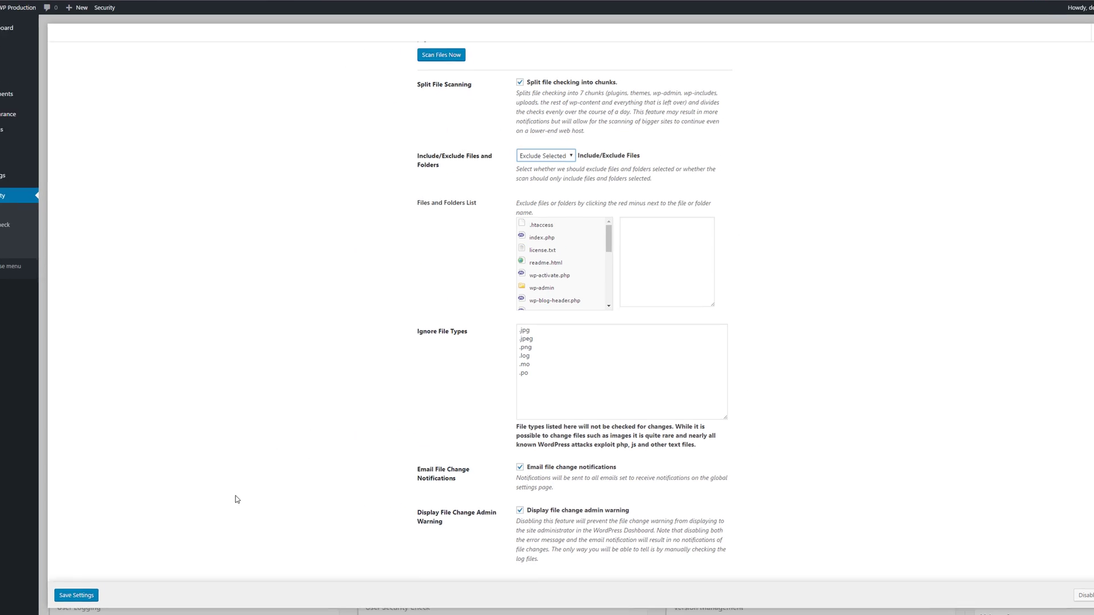
{"action": "left_click", "coordinate": [77, 596]}
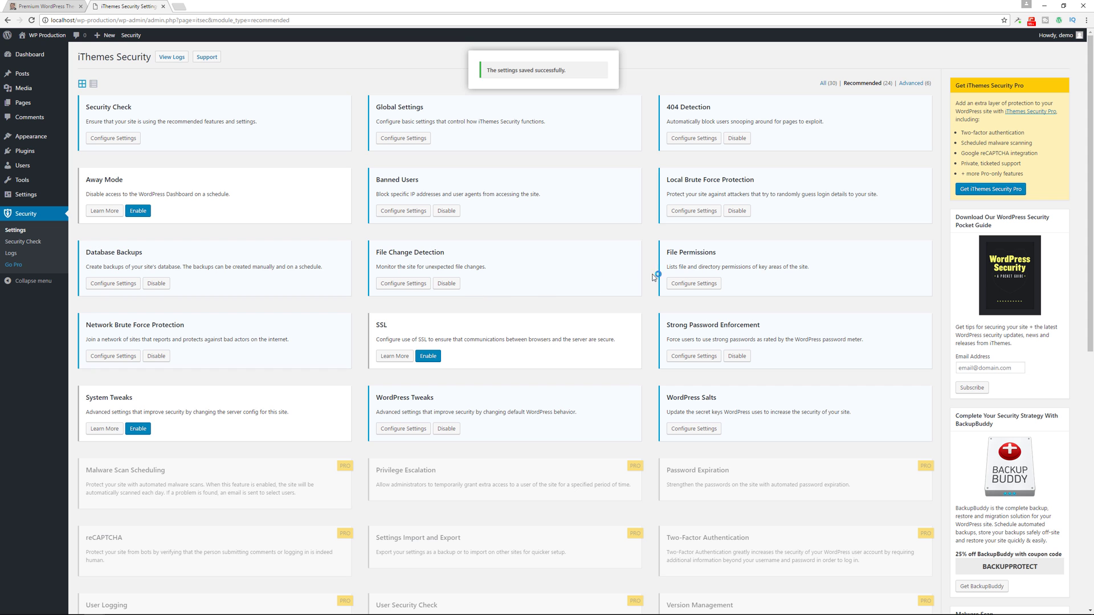
Load the File Permissions details to compare suggested and actual values, and review the Network Brute Force Protection settings.
{"action": "left_click", "coordinate": [694, 284]}
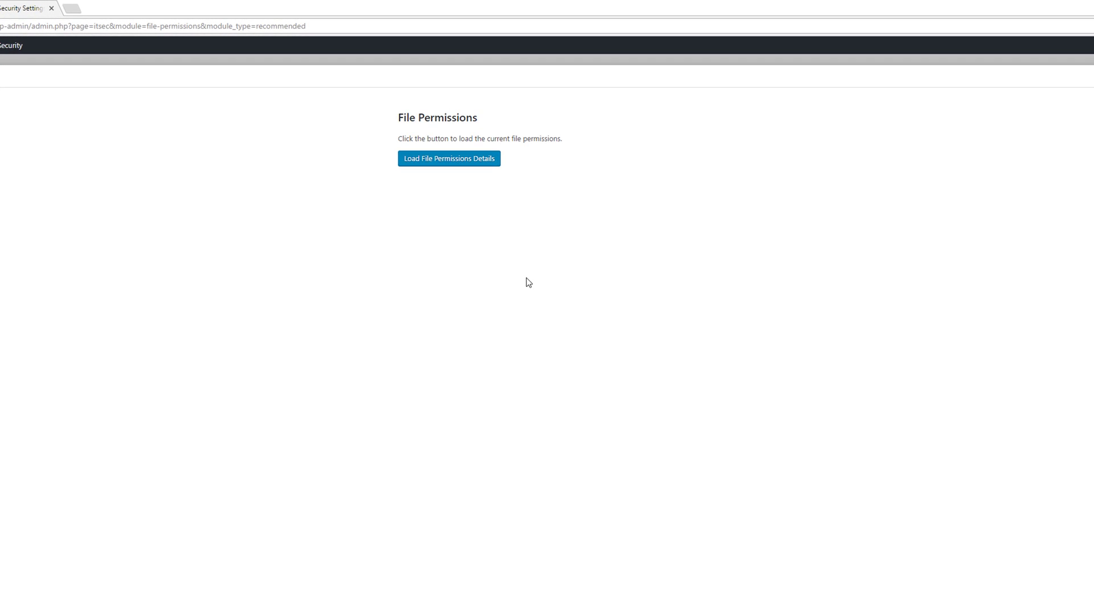
{"action": "left_click", "coordinate": [462, 161]}
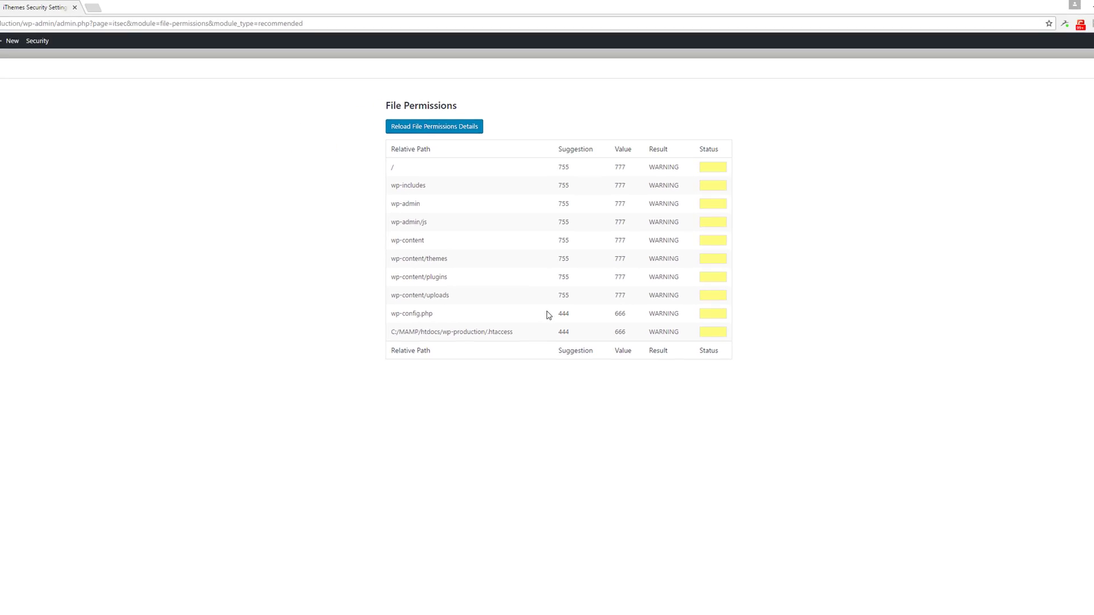
{"action": "left_click", "coordinate": [95, 590]}
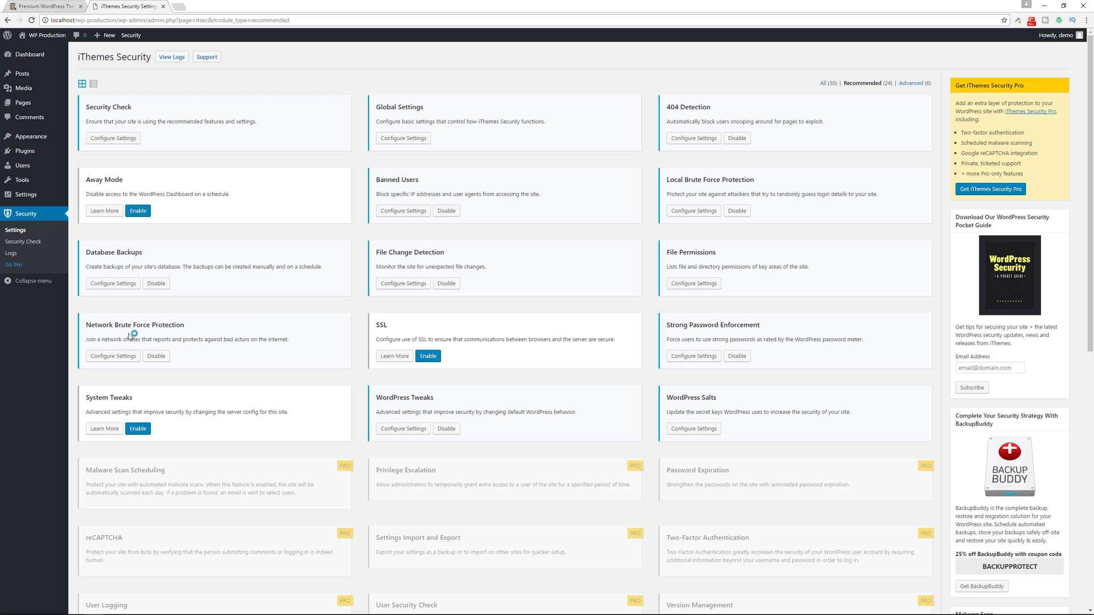
{"action": "left_click", "coordinate": [112, 356]}
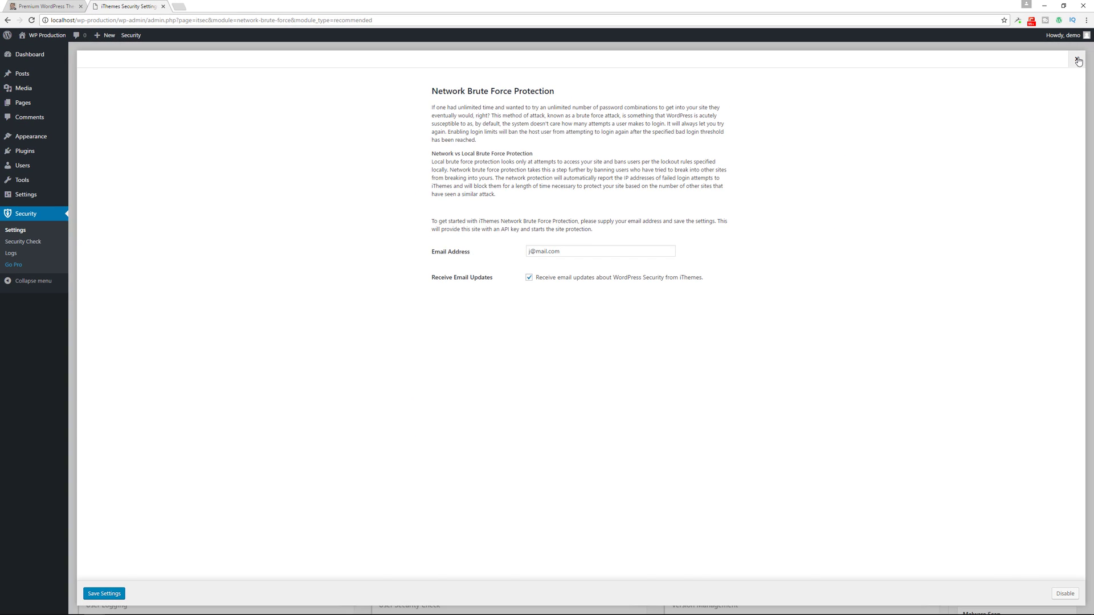
{"action": "left_click", "coordinate": [1077, 59]}
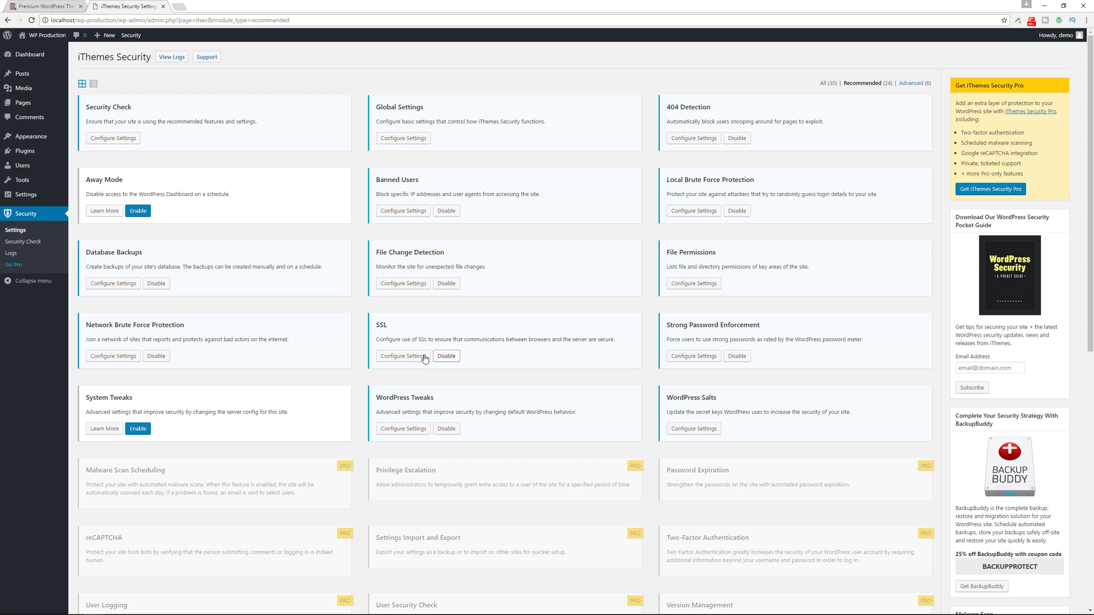
Enable the SSL module to review its Front End SSL Mode options, and disable the module again.
{"action": "left_click", "coordinate": [424, 358]}
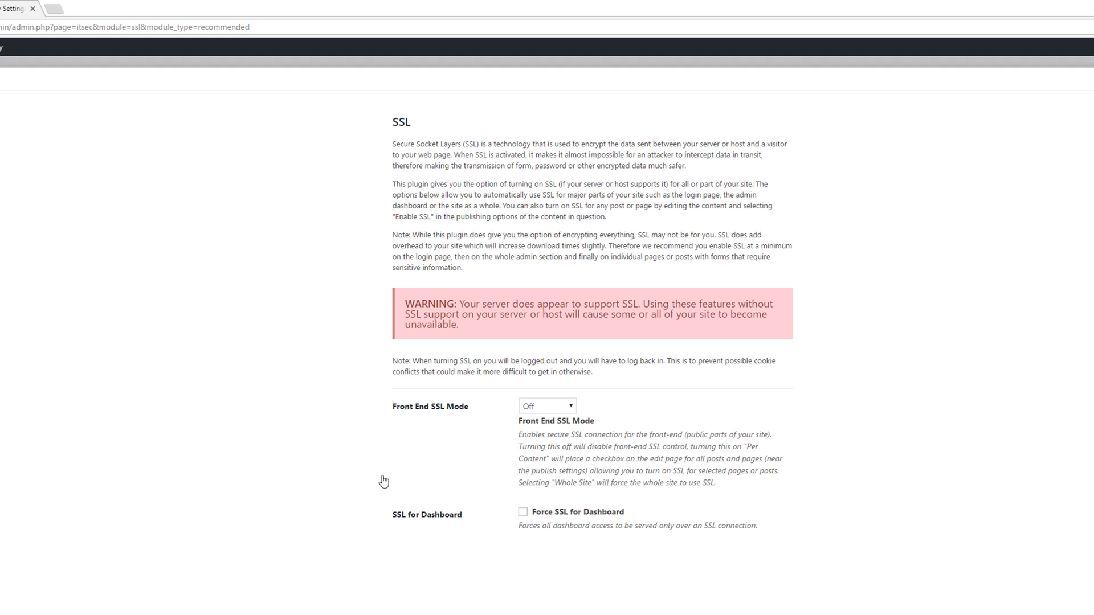
{"action": "left_click", "coordinate": [564, 405]}
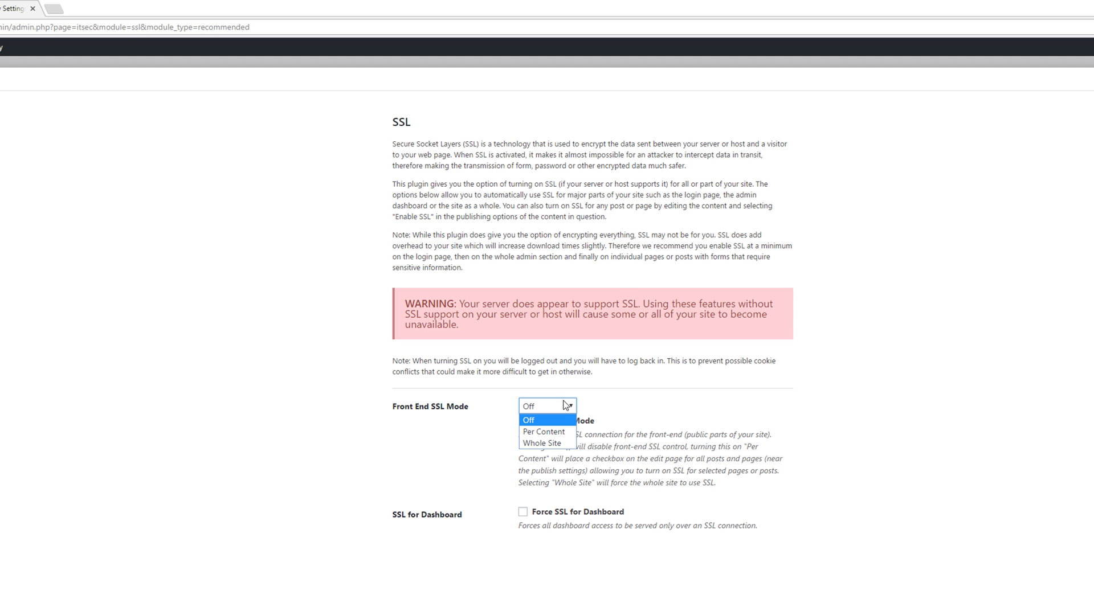
{"action": "left_click", "coordinate": [547, 420]}
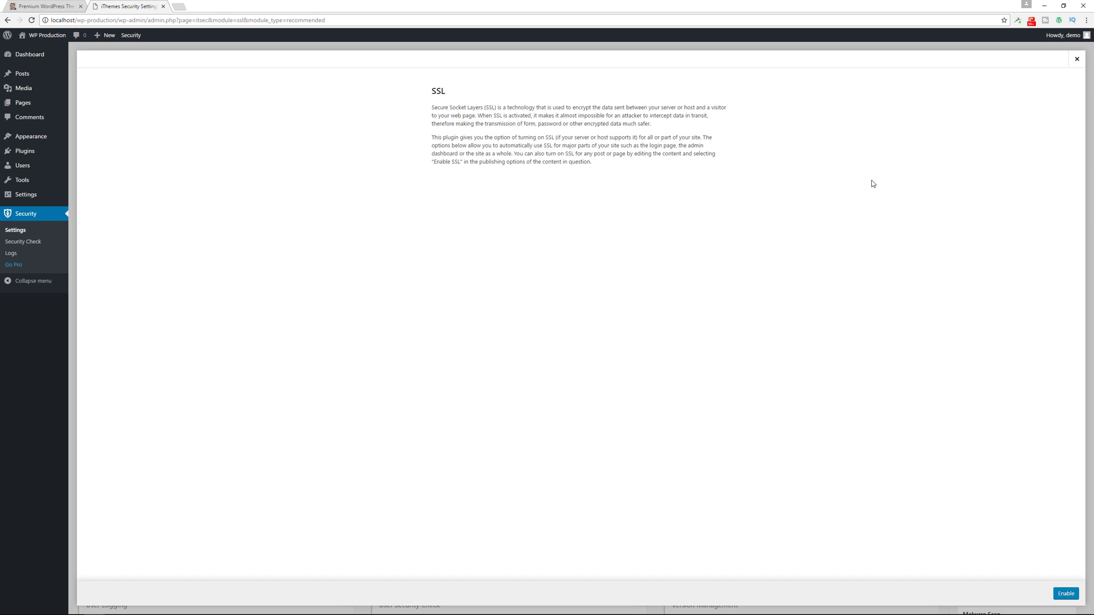
{"action": "left_click", "coordinate": [1076, 59]}
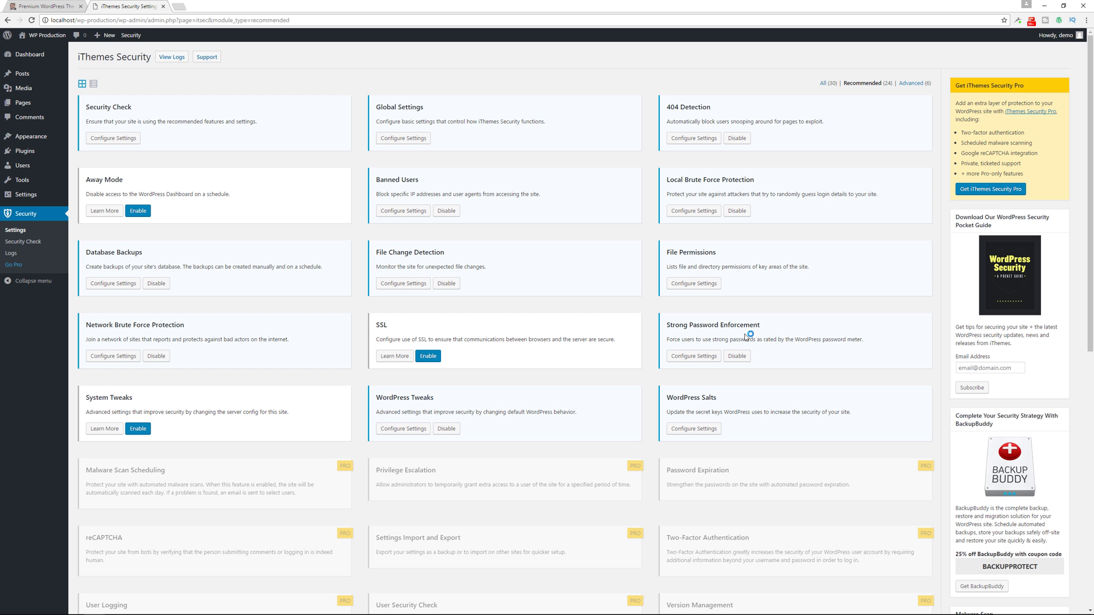
Set the minimum role for Strong Password Enforcement to Contributor and save the settings.
{"action": "left_click", "coordinate": [687, 360]}
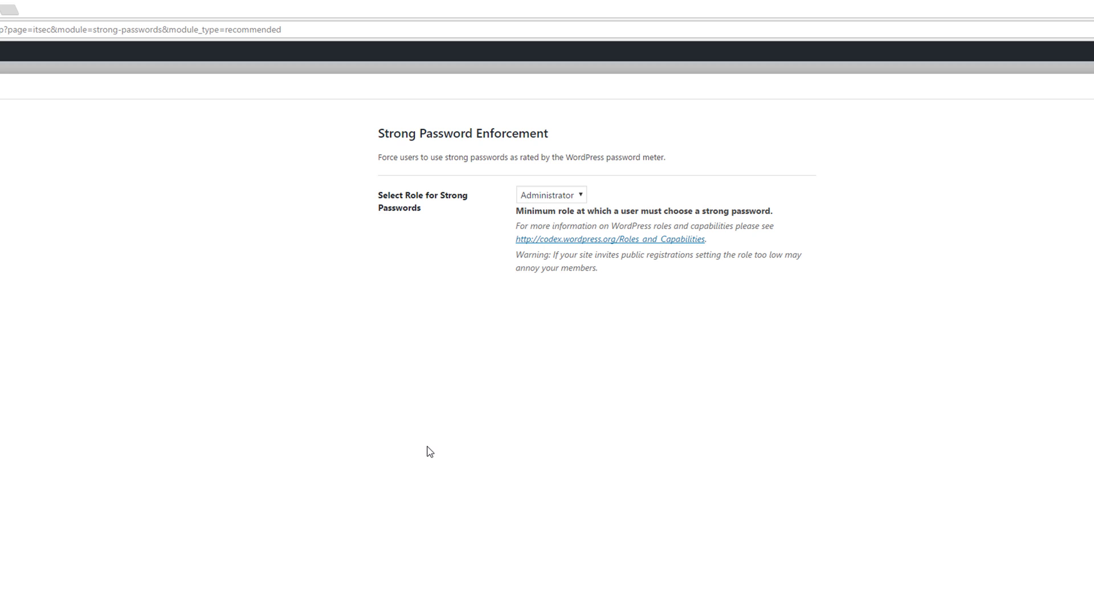
{"action": "left_click", "coordinate": [573, 196]}
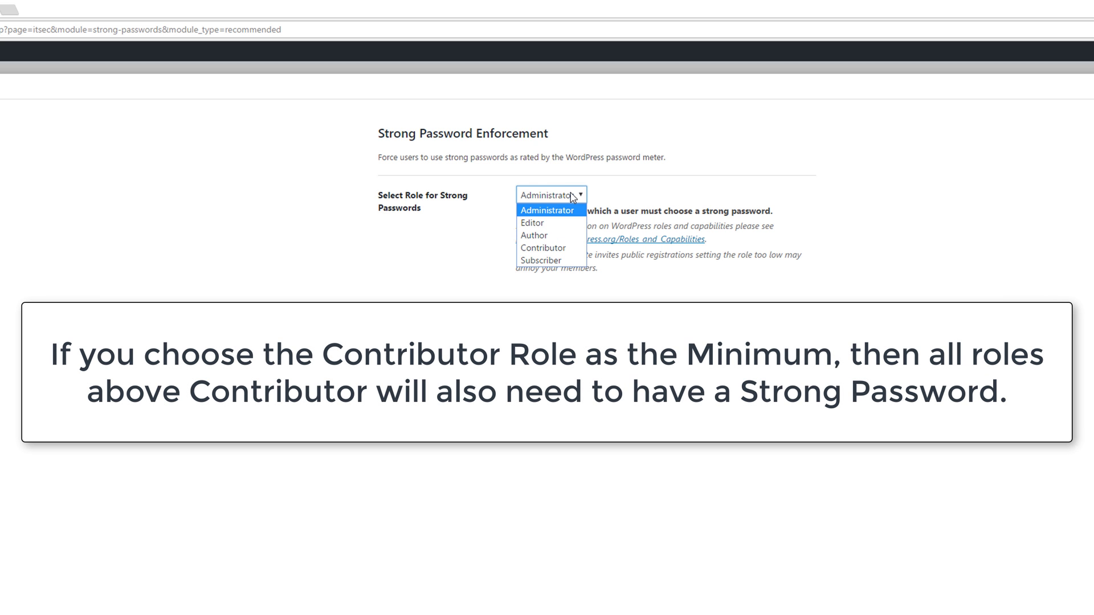
{"action": "left_click", "coordinate": [550, 248]}
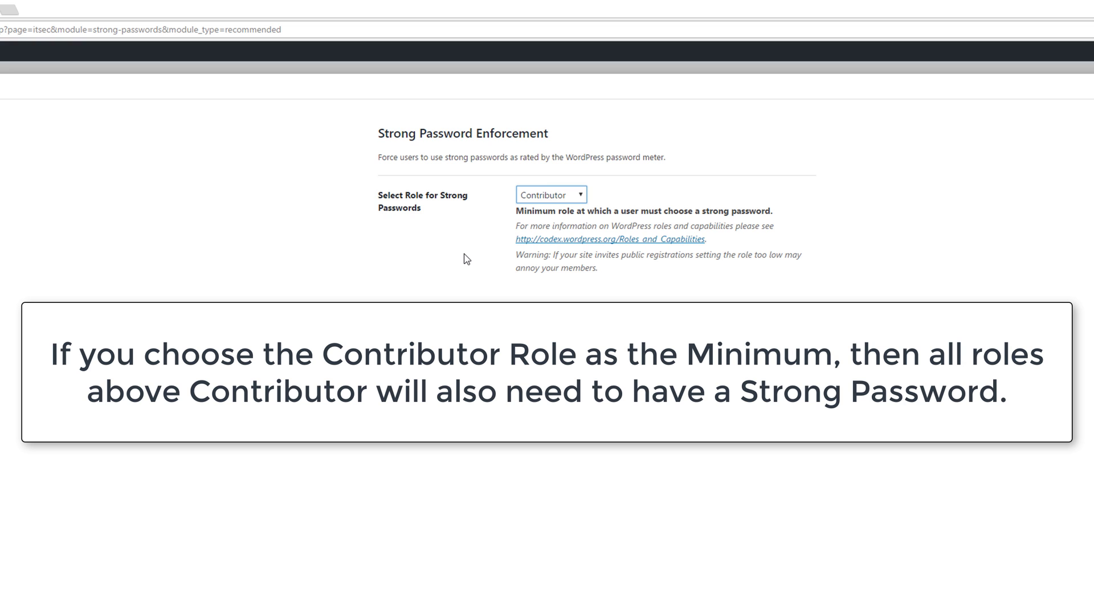
{"action": "left_click", "coordinate": [546, 198]}
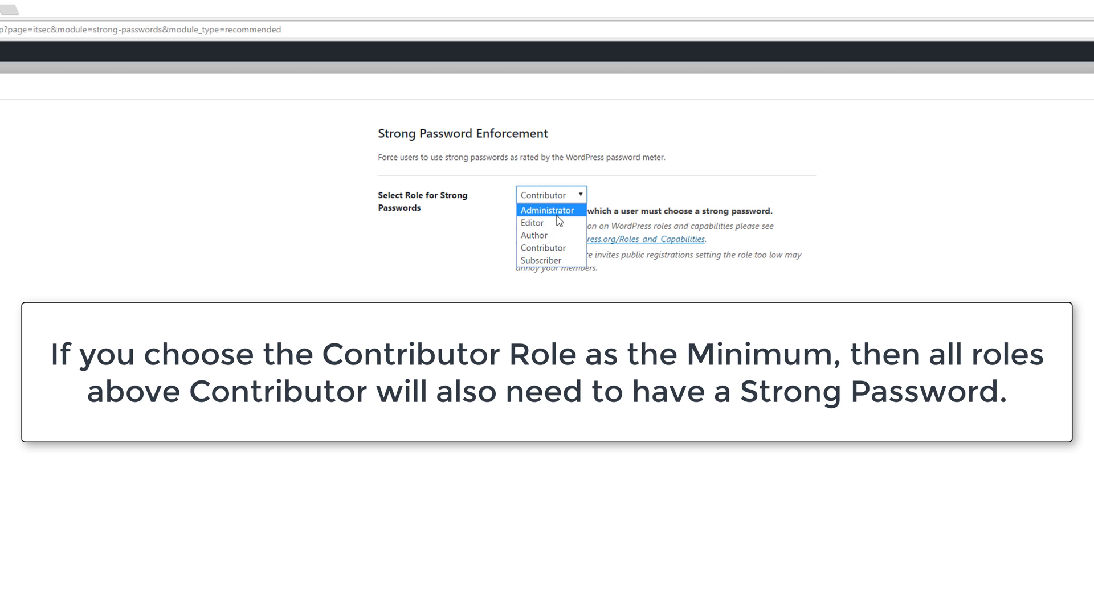
{"action": "left_click", "coordinate": [541, 249]}
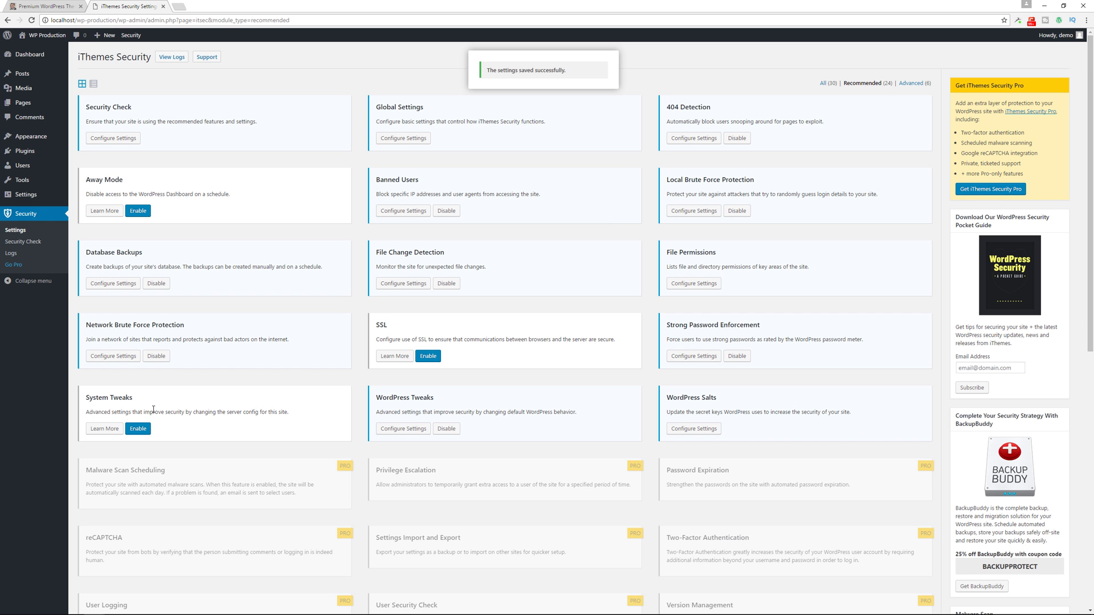
Enable the System Tweaks module and turn on Protect System Files, Disable Directory Browsing and Filter Request Methods.
{"action": "left_click", "coordinate": [137, 429]}
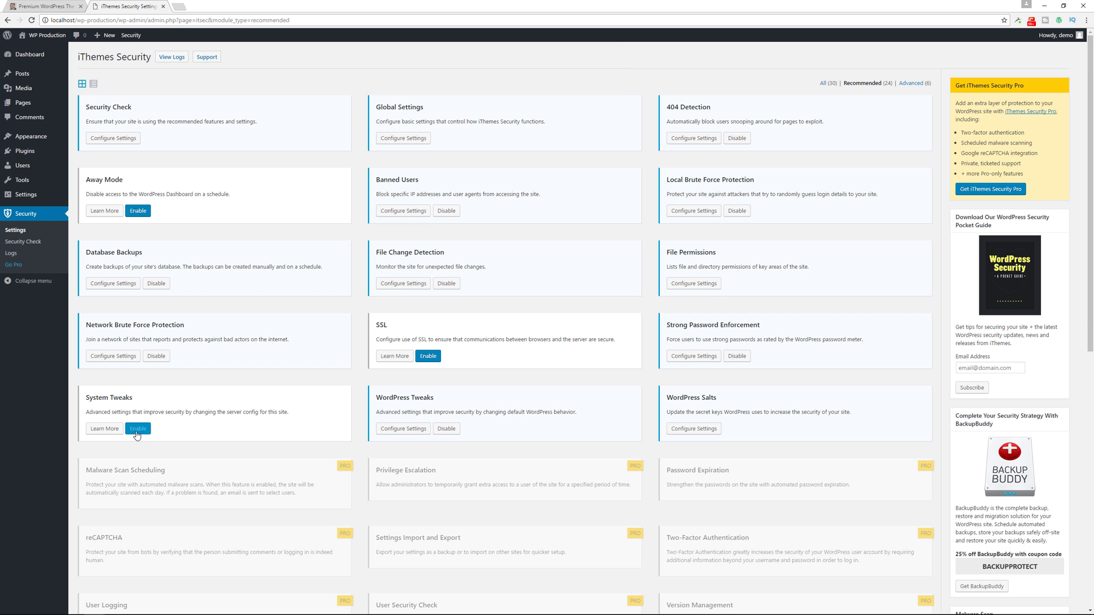
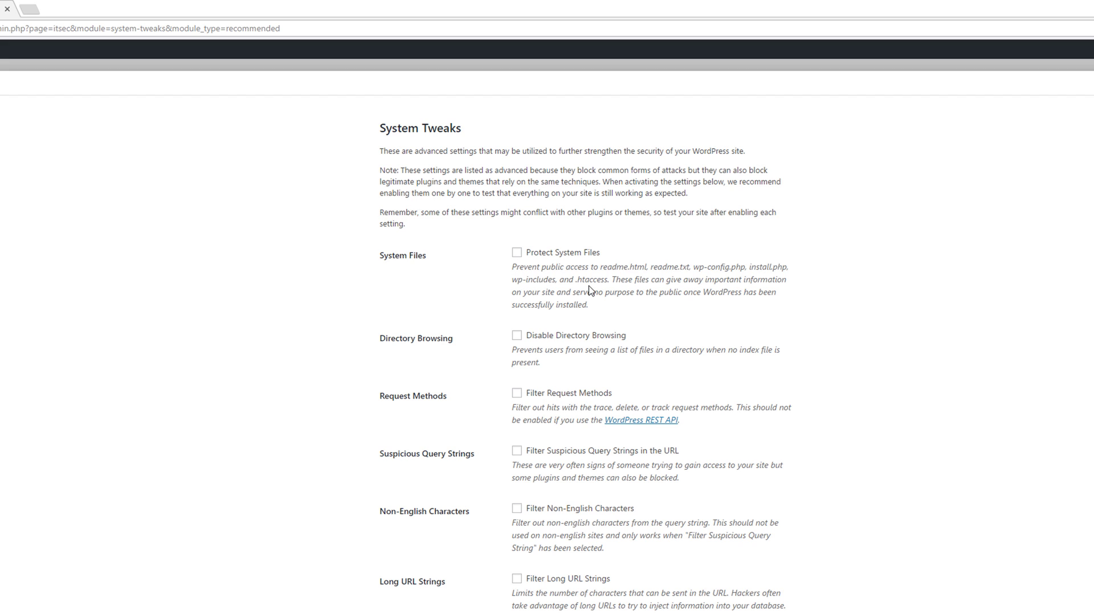
{"action": "left_click", "coordinate": [516, 253]}
{"action": "left_click", "coordinate": [517, 336]}
{"action": "left_click", "coordinate": [517, 393]}
In System Tweaks, turn on the filters for suspicious query strings, non-English characters and long URL strings, plus Remove File Writing Permissions.
{"action": "scroll", "coordinate": [398, 424], "scroll_direction": "down", "scroll_amount": 2}
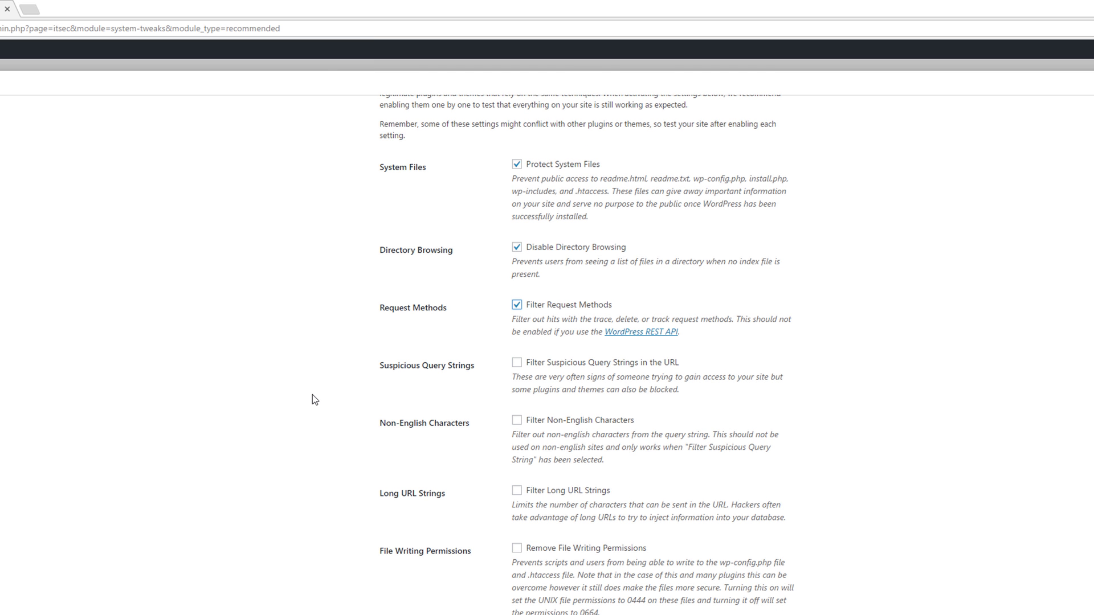
{"action": "left_click", "coordinate": [525, 361]}
{"action": "left_click", "coordinate": [516, 421]}
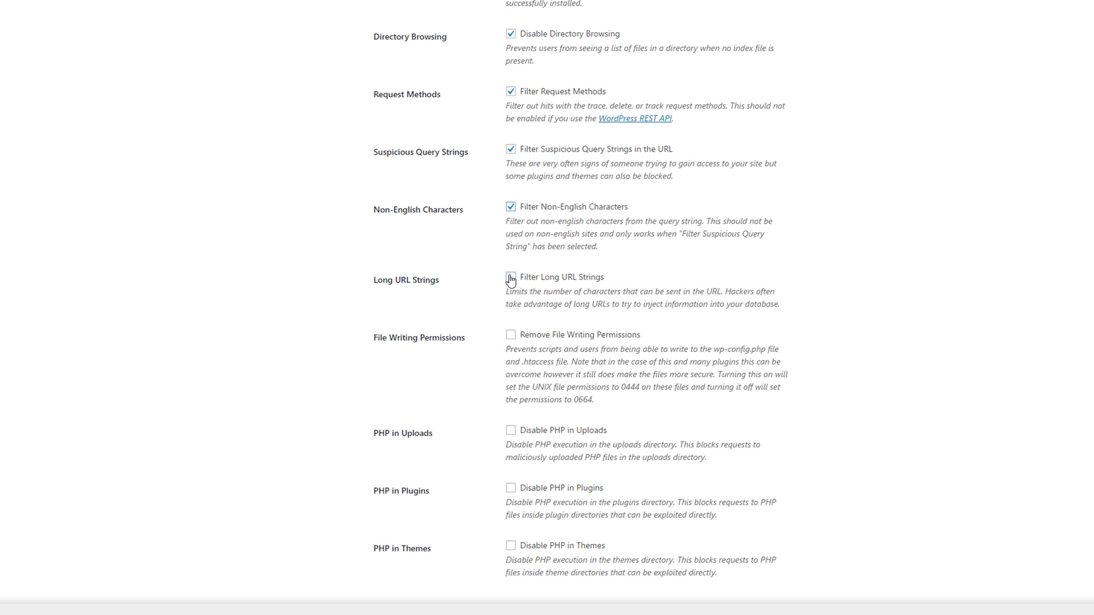
{"action": "left_click", "coordinate": [510, 279]}
{"action": "left_click", "coordinate": [511, 335]}
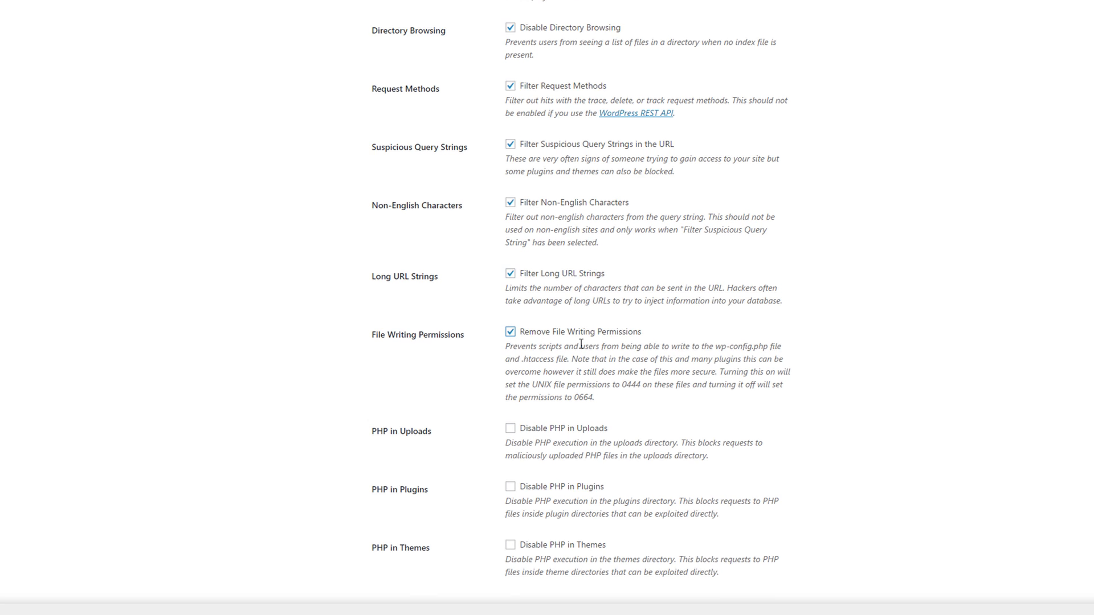
Disable PHP in Uploads, Plugins and Themes, and save the System Tweaks settings.
{"action": "left_click", "coordinate": [510, 429]}
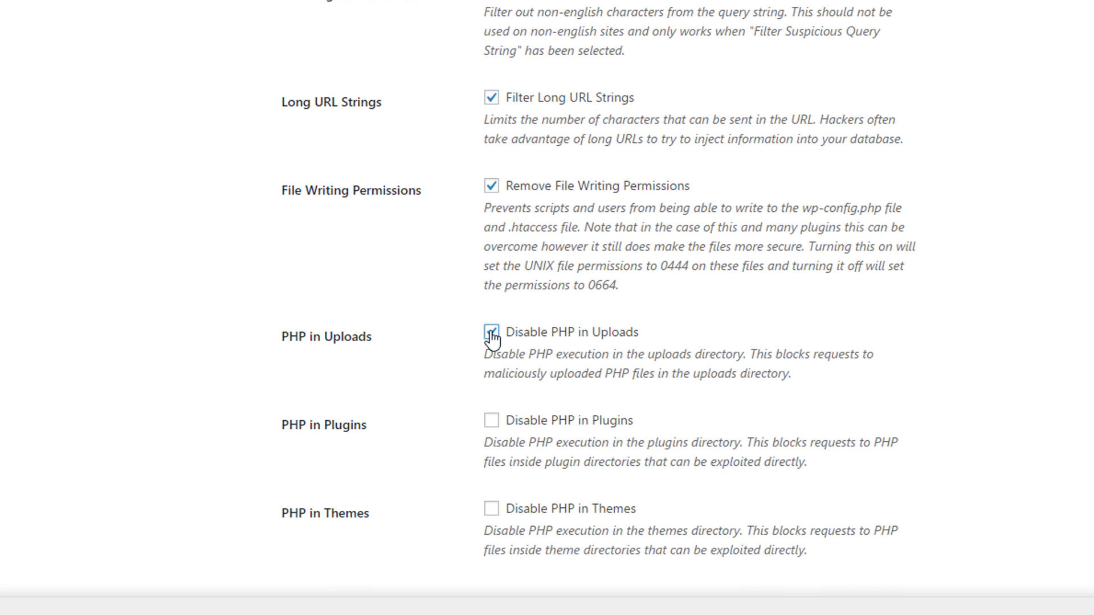
{"action": "left_click", "coordinate": [491, 422]}
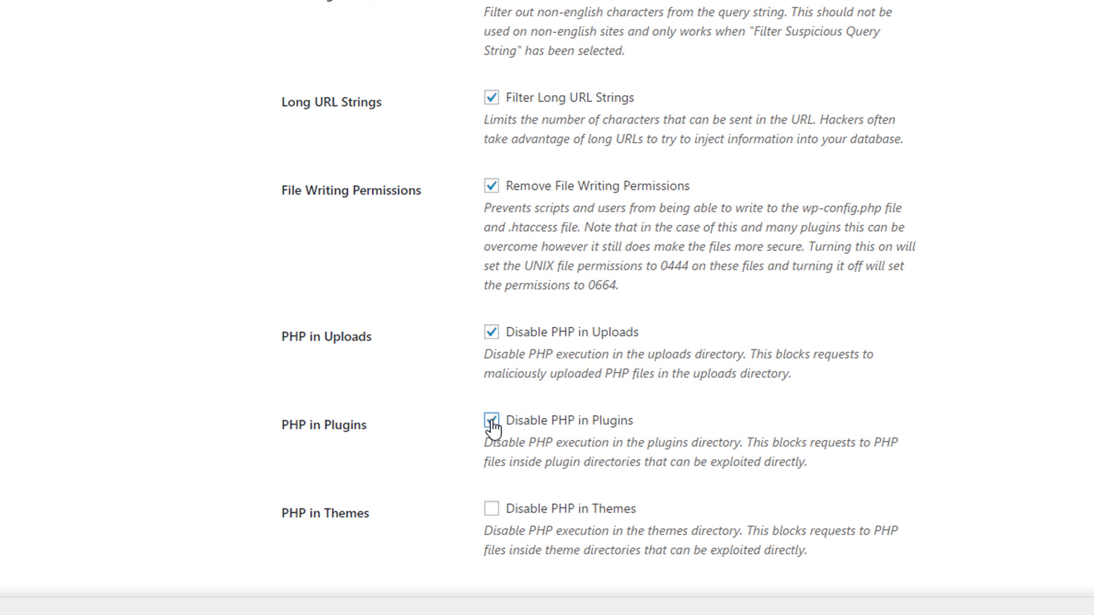
{"action": "left_click", "coordinate": [493, 511]}
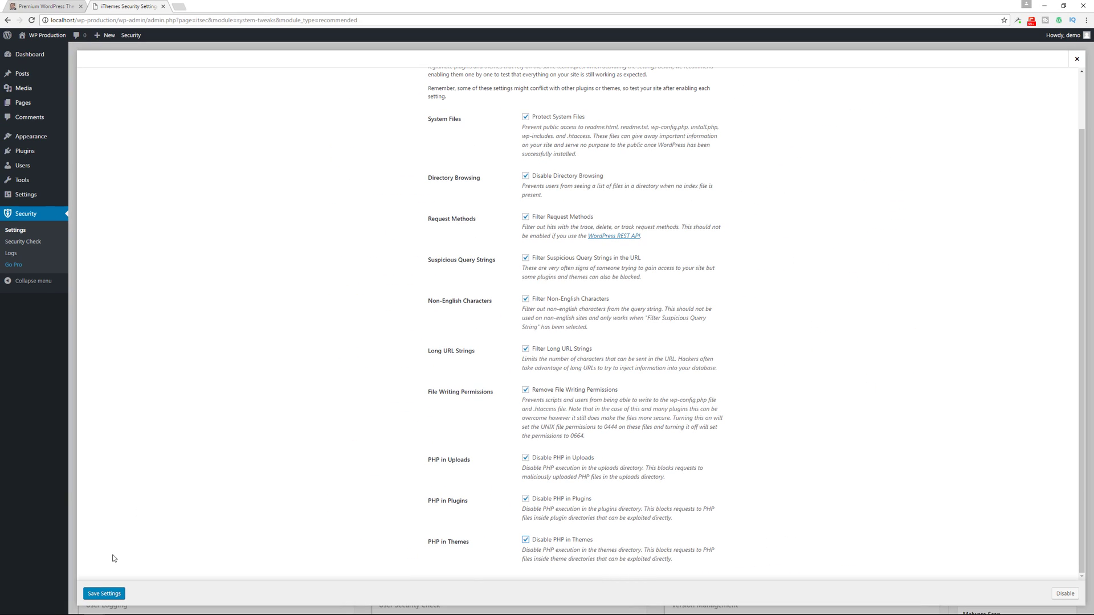
{"action": "left_click", "coordinate": [105, 595]}
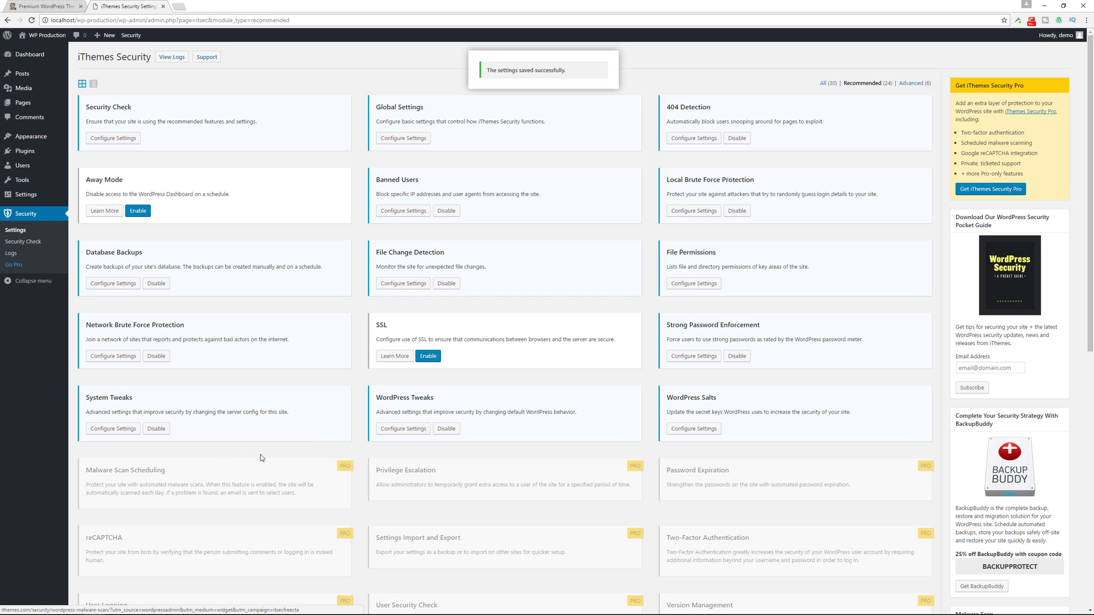
In WordPress Tweaks, turn on removal of the Windows Live Writer and RSD headers and Reduce Comment Spam, and turn off Disable File Editor.
{"action": "left_click", "coordinate": [402, 428]}
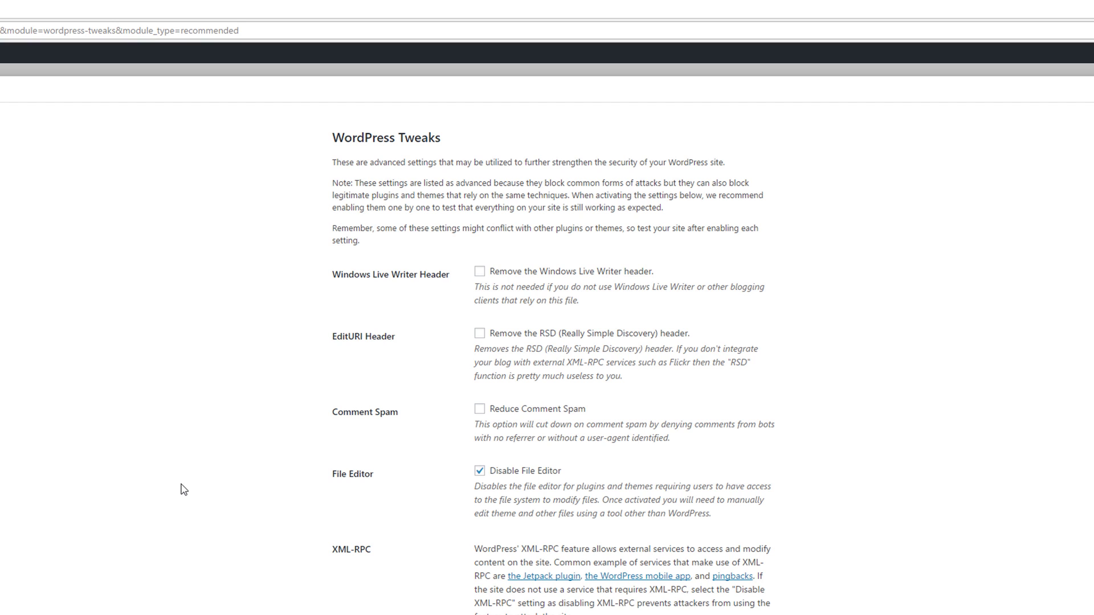
{"action": "left_click", "coordinate": [480, 273]}
{"action": "left_click", "coordinate": [479, 333]}
{"action": "left_click", "coordinate": [479, 410]}
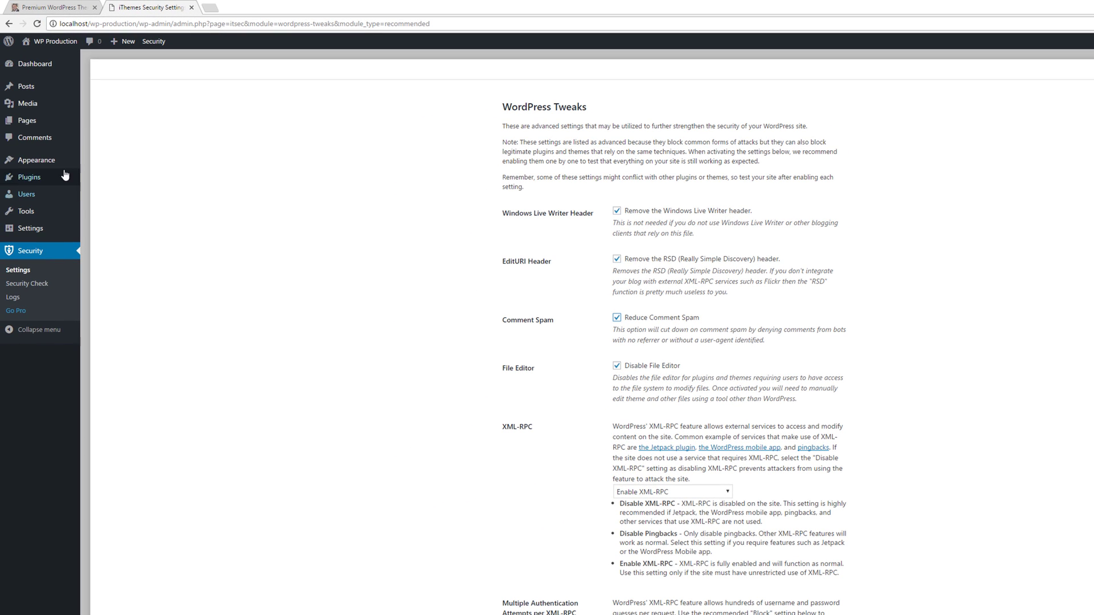
{"action": "mouse_move", "coordinate": [55, 164]}
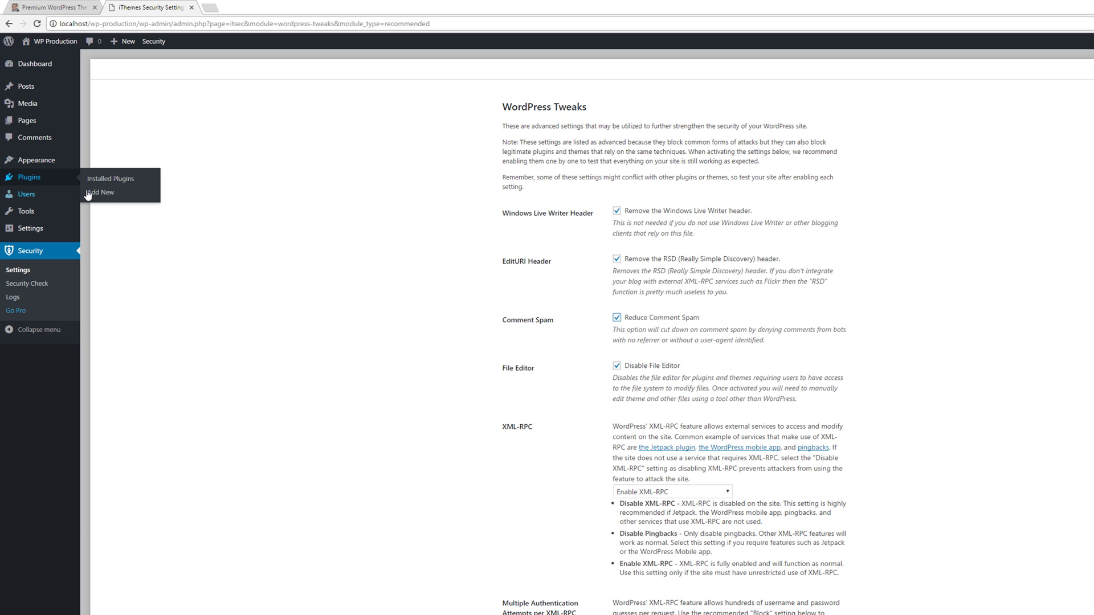
{"action": "left_click", "coordinate": [617, 365]}
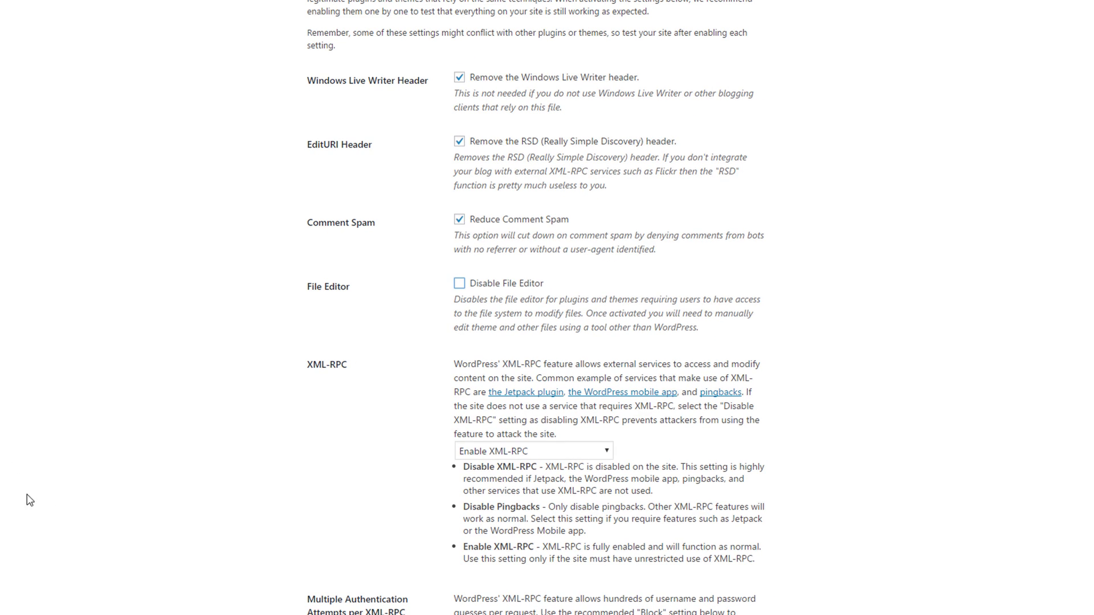
Set XML-RPC to Disable XML-RPC (recommended), and check the options for multiple authentication attempts and REST API access.
{"action": "scroll", "coordinate": [157, 450], "scroll_direction": "down", "scroll_amount": 4}
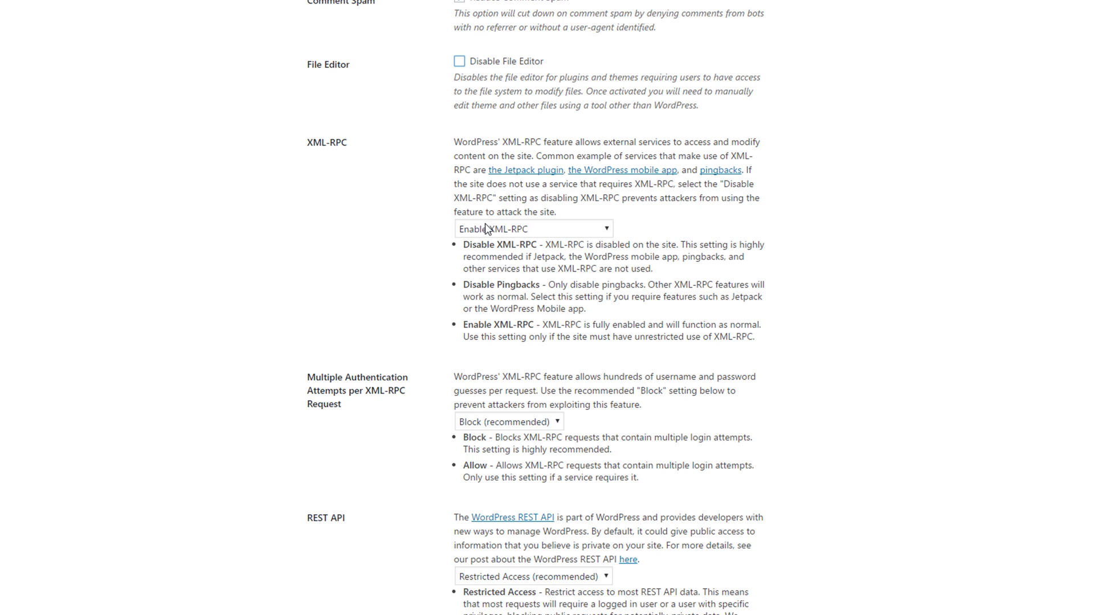
{"action": "left_click", "coordinate": [485, 225]}
{"action": "left_click", "coordinate": [501, 244]}
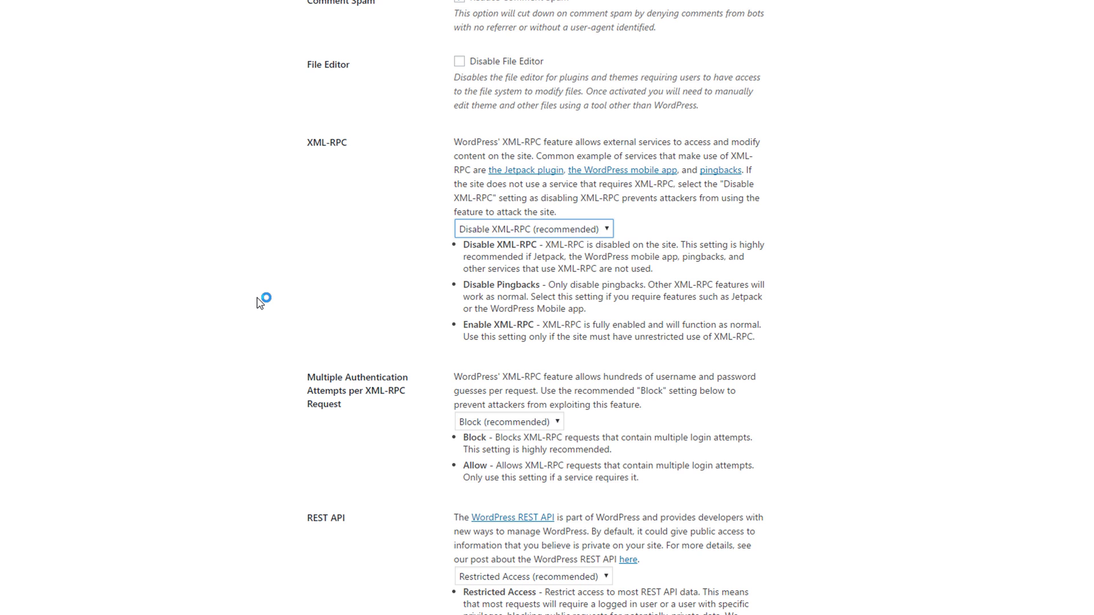
{"action": "scroll", "coordinate": [259, 302], "scroll_direction": "down", "scroll_amount": 4}
{"action": "left_click", "coordinate": [521, 201]}
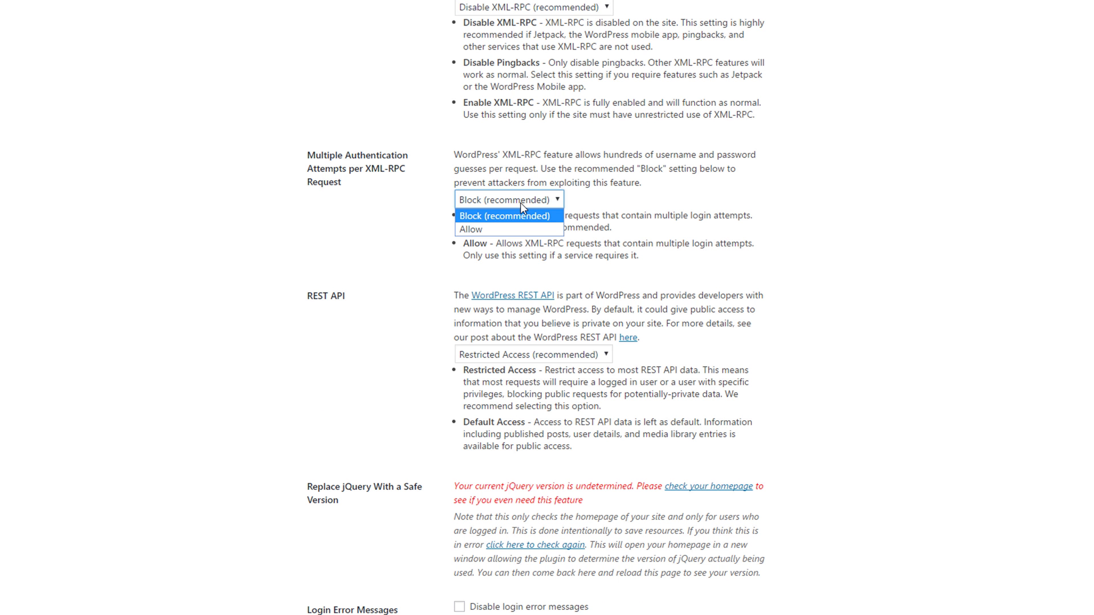
{"action": "scroll", "coordinate": [353, 210], "scroll_direction": "down", "scroll_amount": 4}
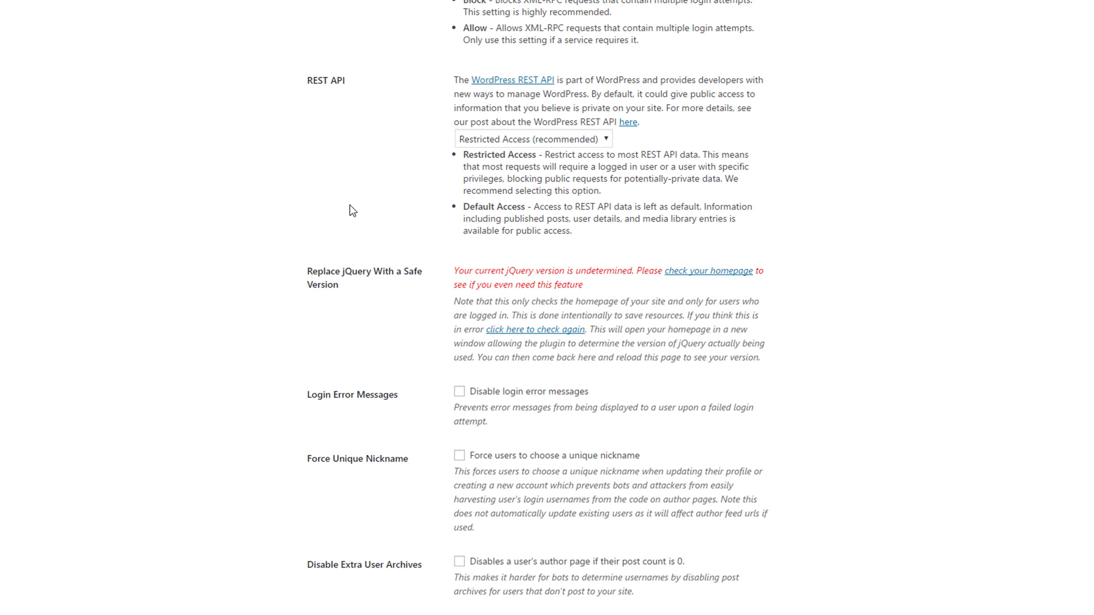
{"action": "left_click", "coordinate": [511, 140]}
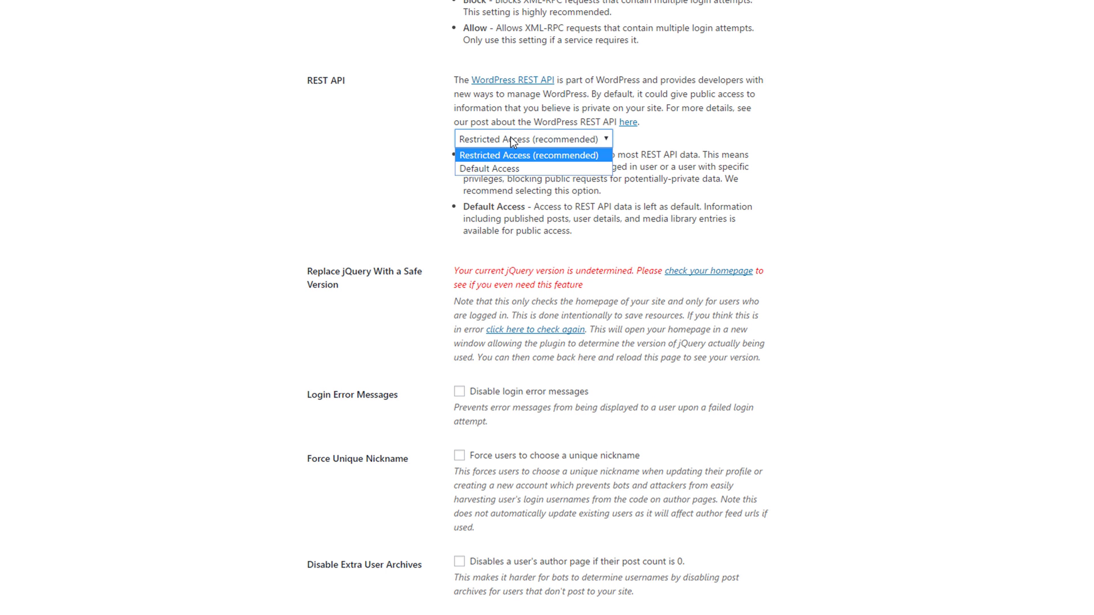
{"action": "left_click", "coordinate": [214, 160]}
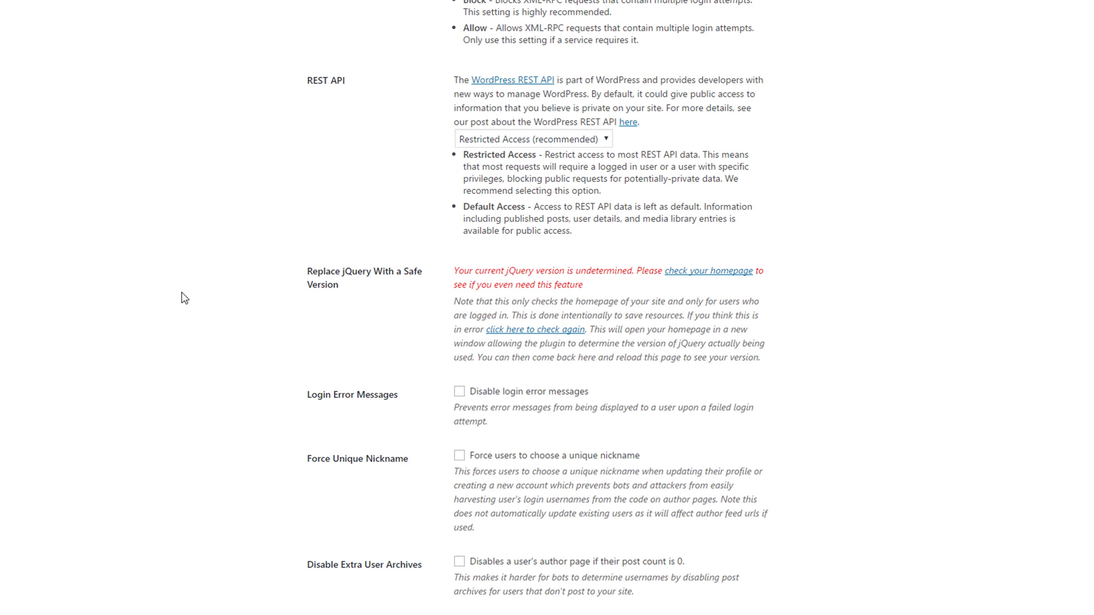
Turn on Disable login error messages, Force Unique Nickname, Disable Extra User Archives and Protect Against Tabnapping, and save the WordPress Tweaks.
{"action": "scroll", "coordinate": [212, 459], "scroll_direction": "down", "scroll_amount": 2}
{"action": "scroll", "coordinate": [373, 241], "scroll_direction": "down", "scroll_amount": 1}
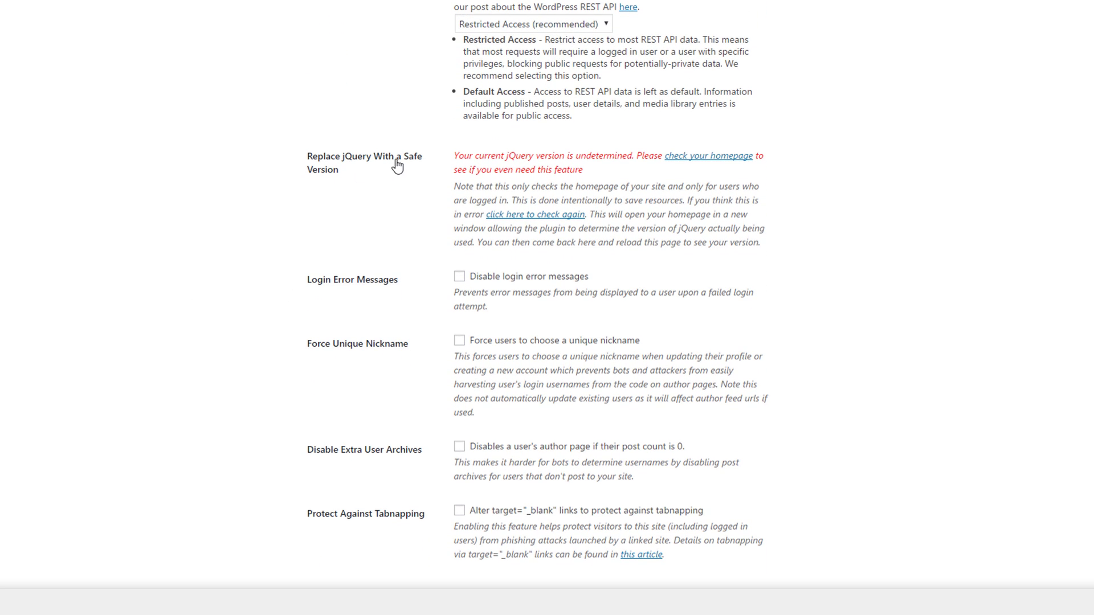
{"action": "left_click", "coordinate": [458, 282]}
{"action": "left_click", "coordinate": [455, 343]}
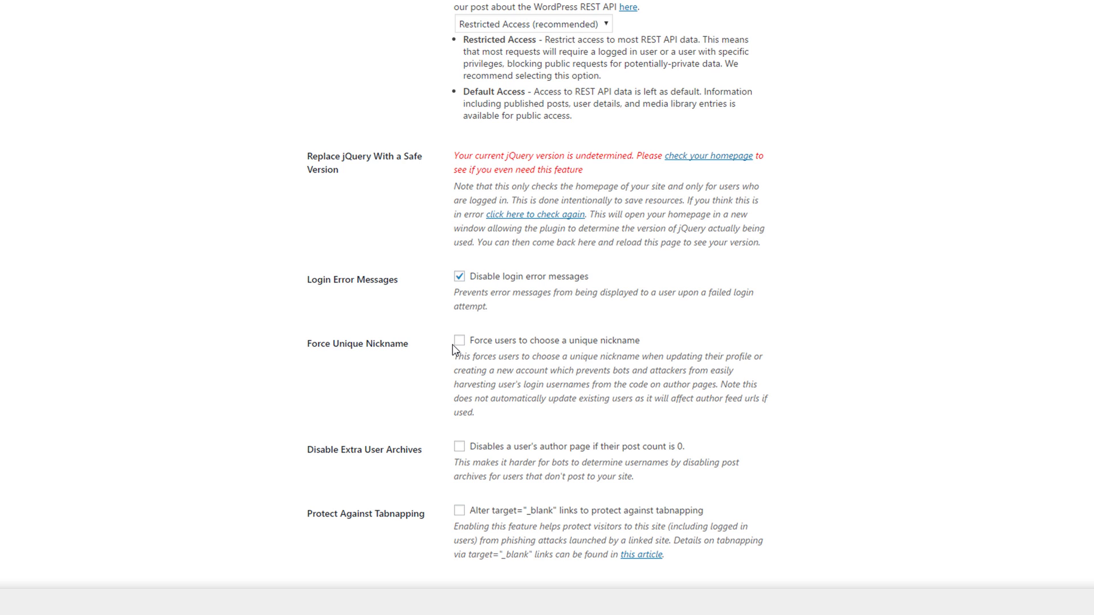
{"action": "left_click", "coordinate": [461, 454]}
{"action": "left_click", "coordinate": [460, 517]}
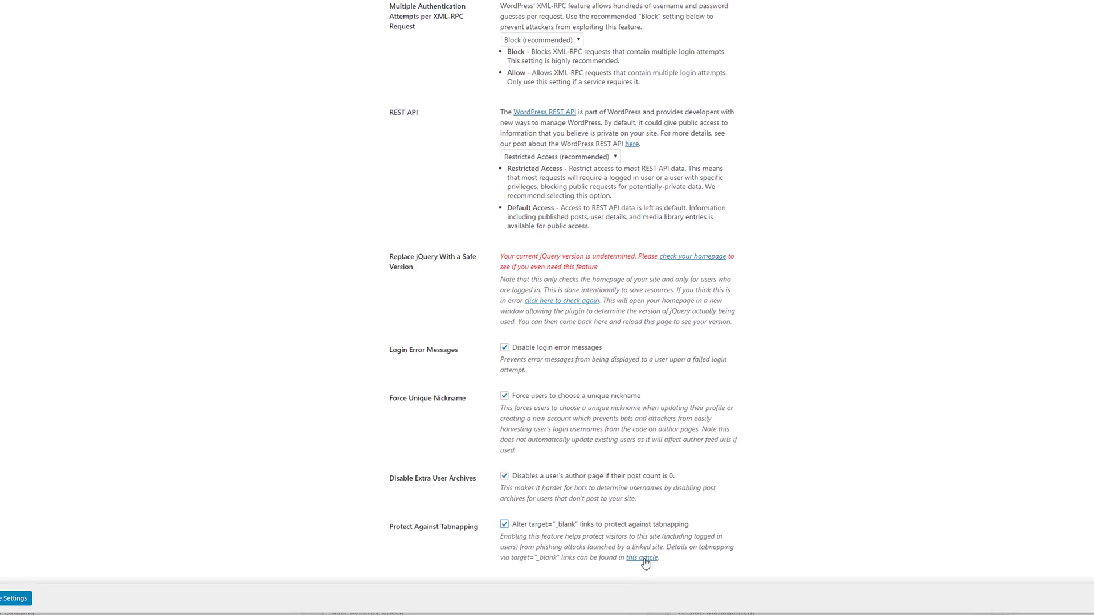
{"action": "left_click", "coordinate": [109, 593]}
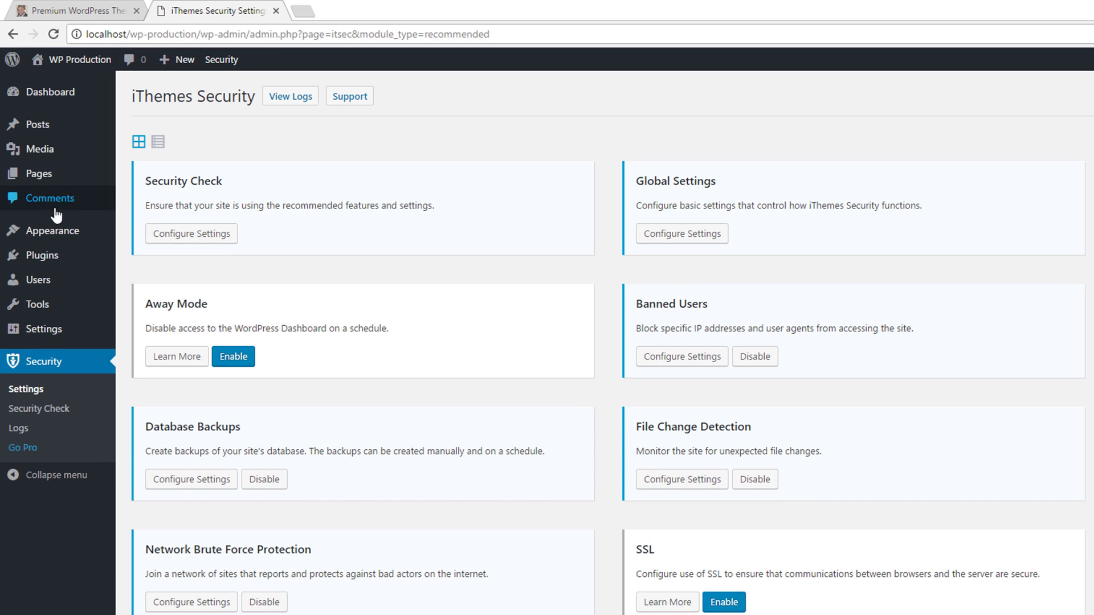
Open the theme file editor to view the Twenty Sixteen stylesheet.
{"action": "mouse_move", "coordinate": [54, 230]}
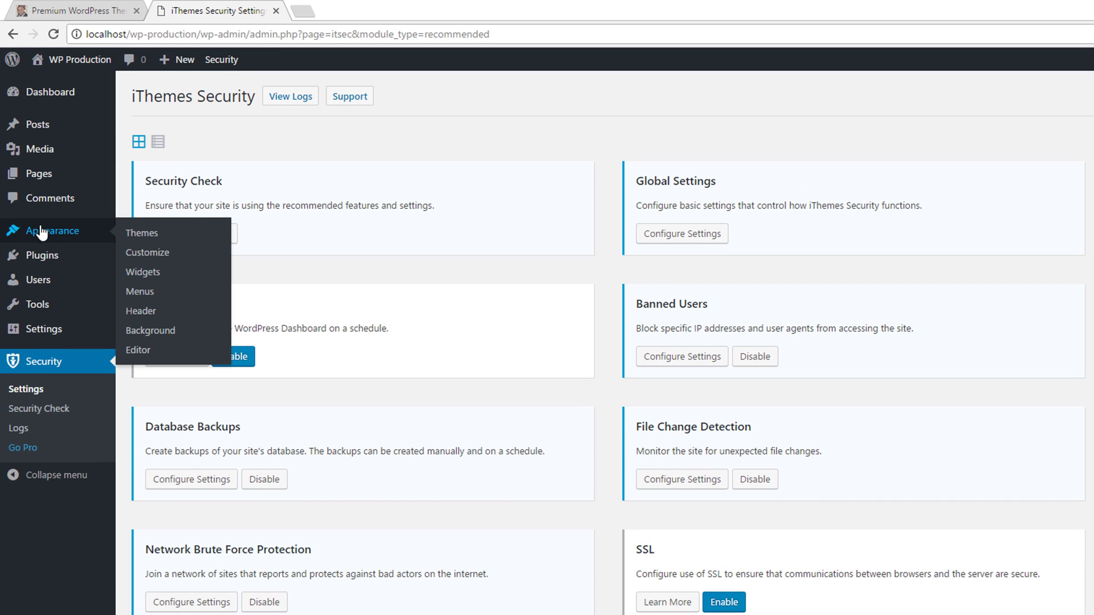
{"action": "left_click", "coordinate": [138, 351]}
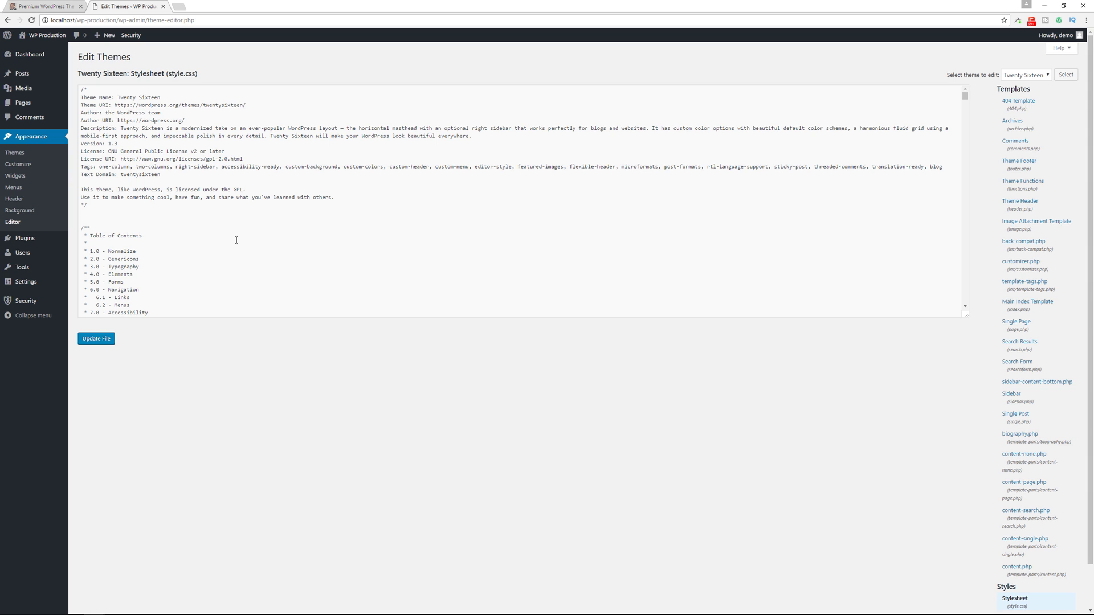
Turn on Disable File Editor in the WordPress Tweaks module, save the settings and reload the page.
{"action": "mouse_move", "coordinate": [29, 305]}
{"action": "left_click", "coordinate": [88, 306]}
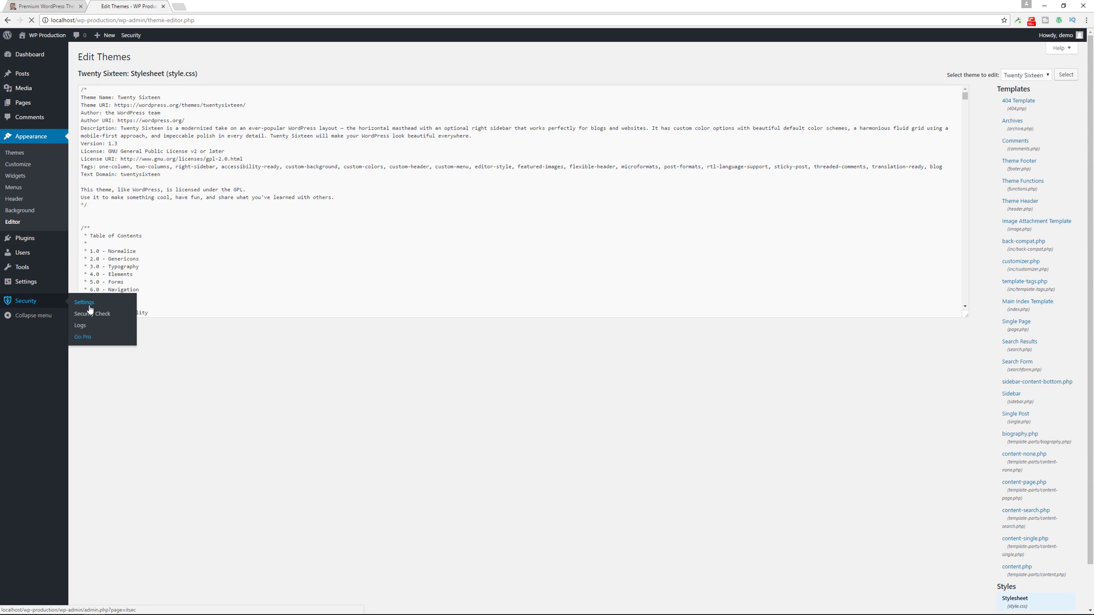
{"action": "left_click", "coordinate": [410, 431]}
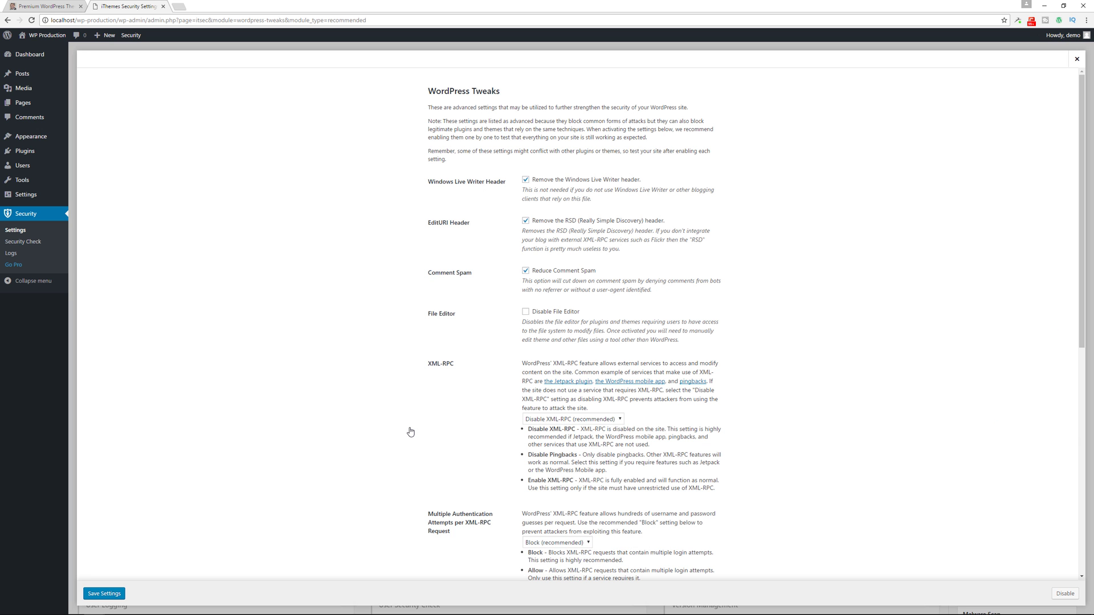
{"action": "left_click", "coordinate": [524, 313]}
{"action": "left_click", "coordinate": [104, 594]}
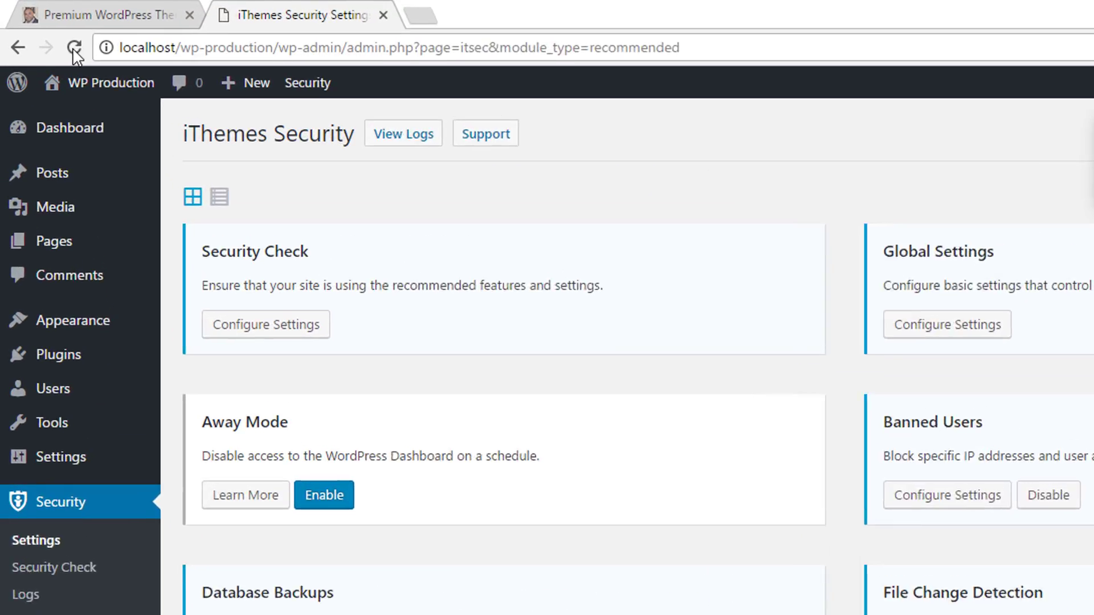
{"action": "left_click", "coordinate": [74, 49]}
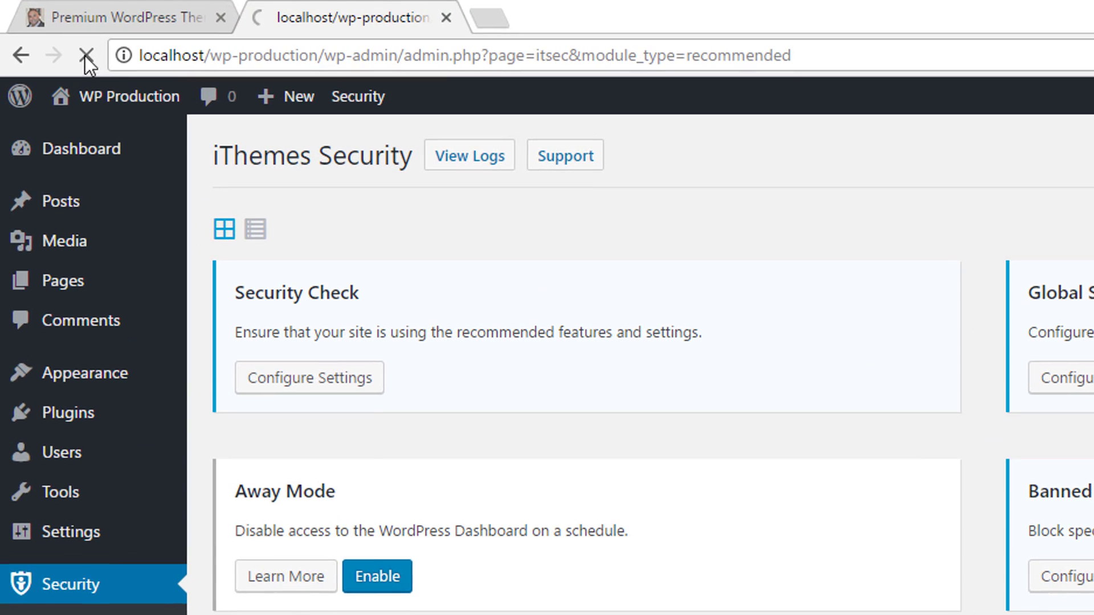
{"action": "mouse_move", "coordinate": [190, 482]}
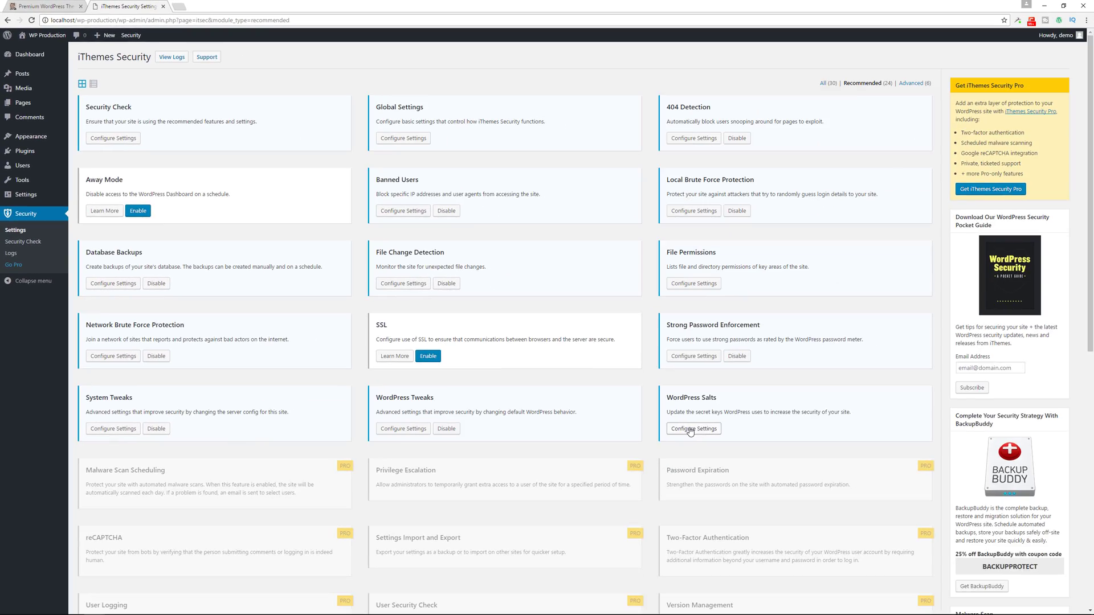
Review the WordPress Salts settings, close them without changes, and look over the Pro modules.
{"action": "left_click", "coordinate": [691, 430]}
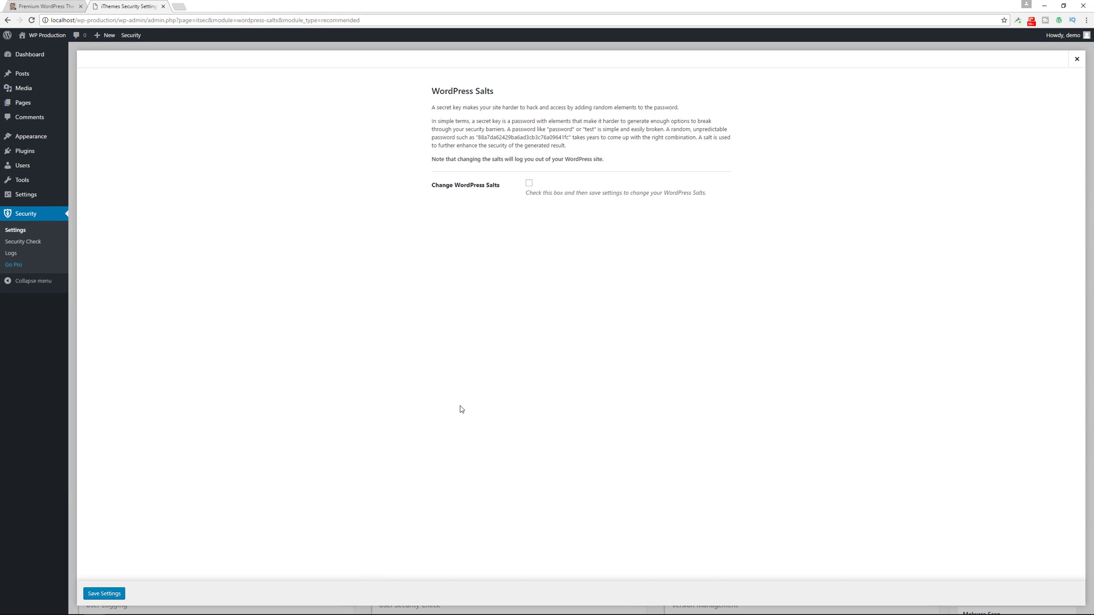
{"action": "key", "text": "Escape"}
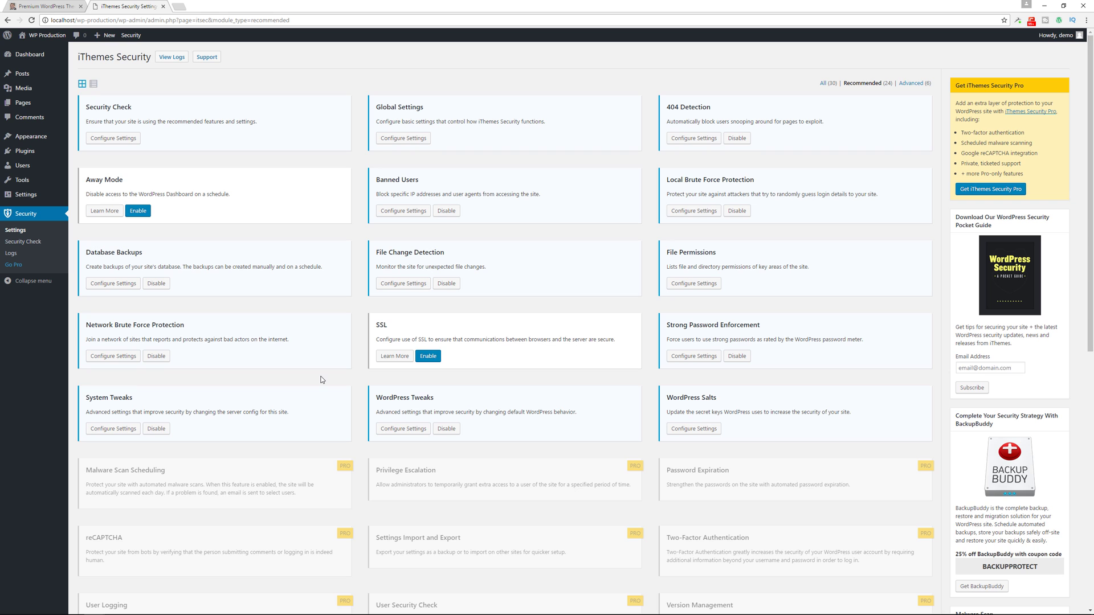
{"action": "scroll", "coordinate": [322, 380], "scroll_direction": "down", "scroll_amount": 4}
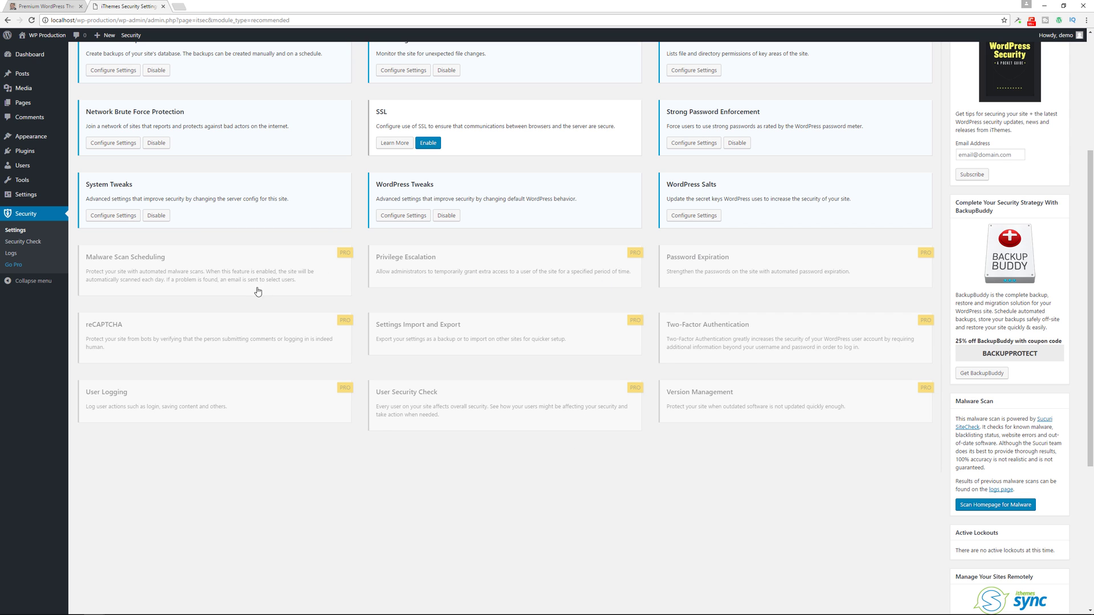
{"action": "scroll", "coordinate": [699, 456], "scroll_direction": "up", "scroll_amount": 4}
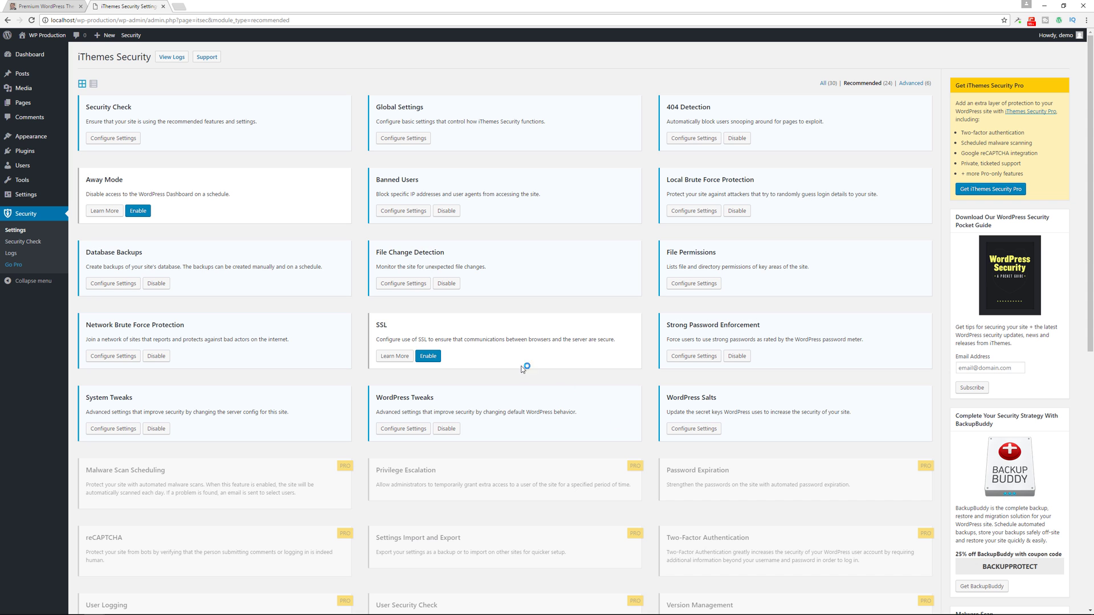
View the security logs, inspect the details of the File Changes Detected entry, and return to the security settings.
{"action": "left_click", "coordinate": [171, 59]}
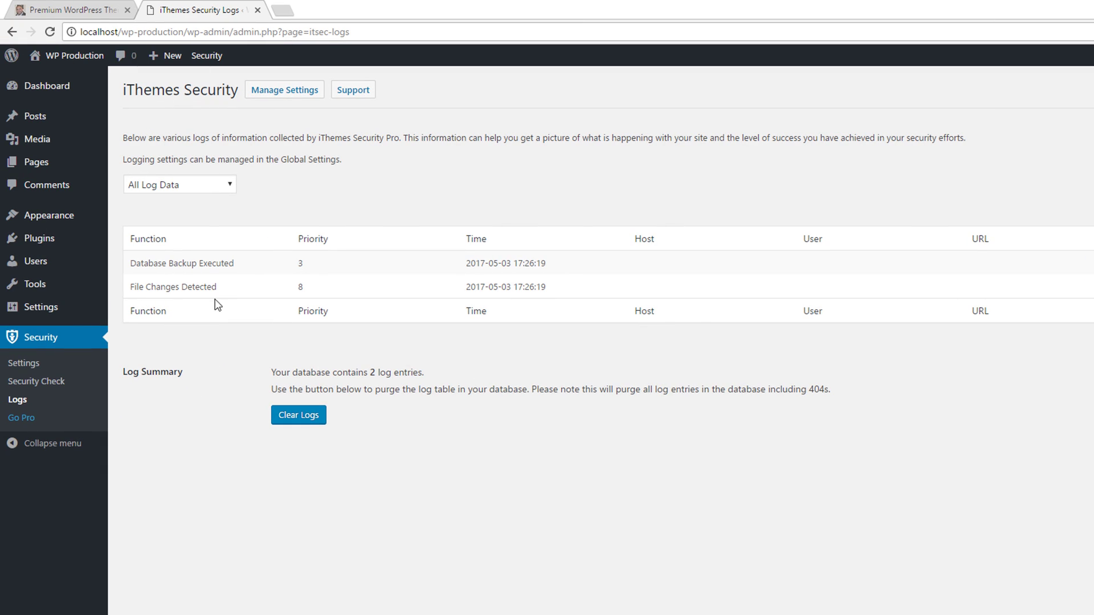
{"action": "left_click", "coordinate": [877, 212]}
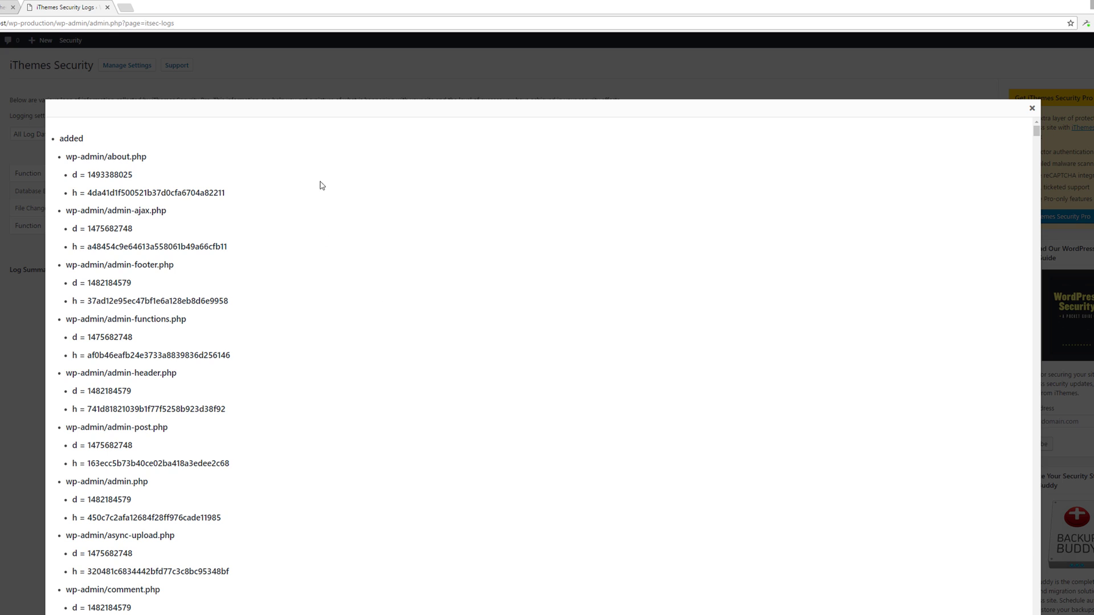
{"action": "key", "text": "Escape"}
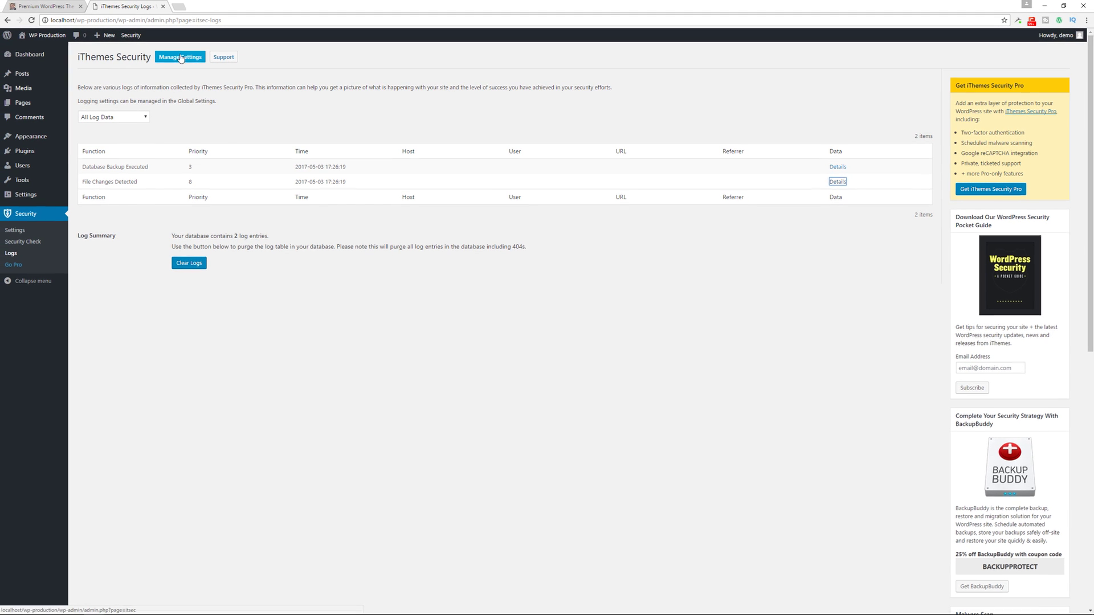
{"action": "left_click", "coordinate": [182, 58]}
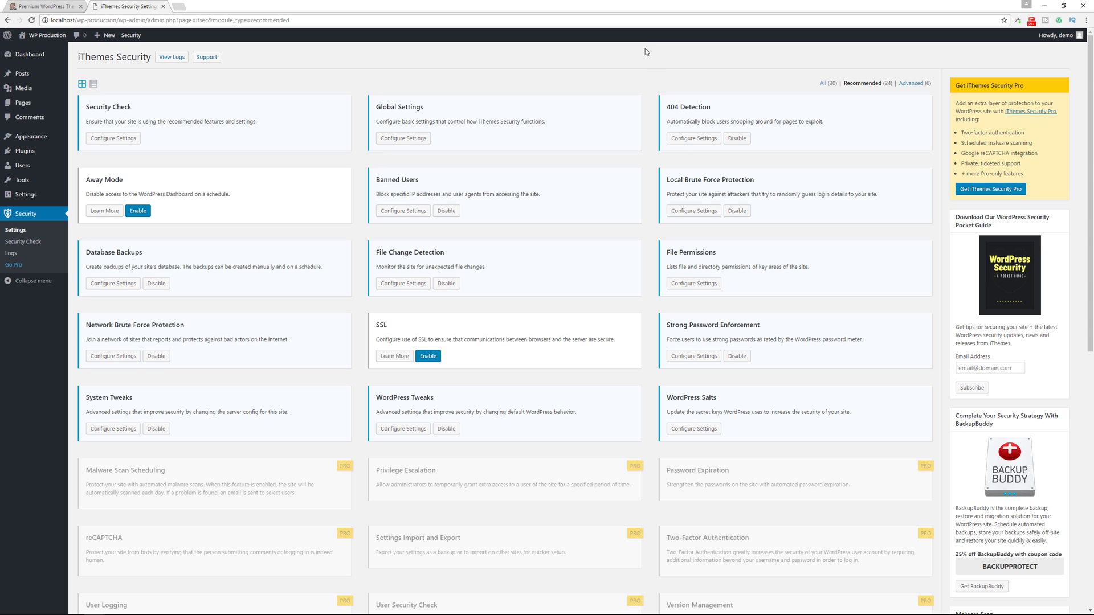
{"action": "scroll", "coordinate": [638, 171], "scroll_direction": "down", "scroll_amount": 4}
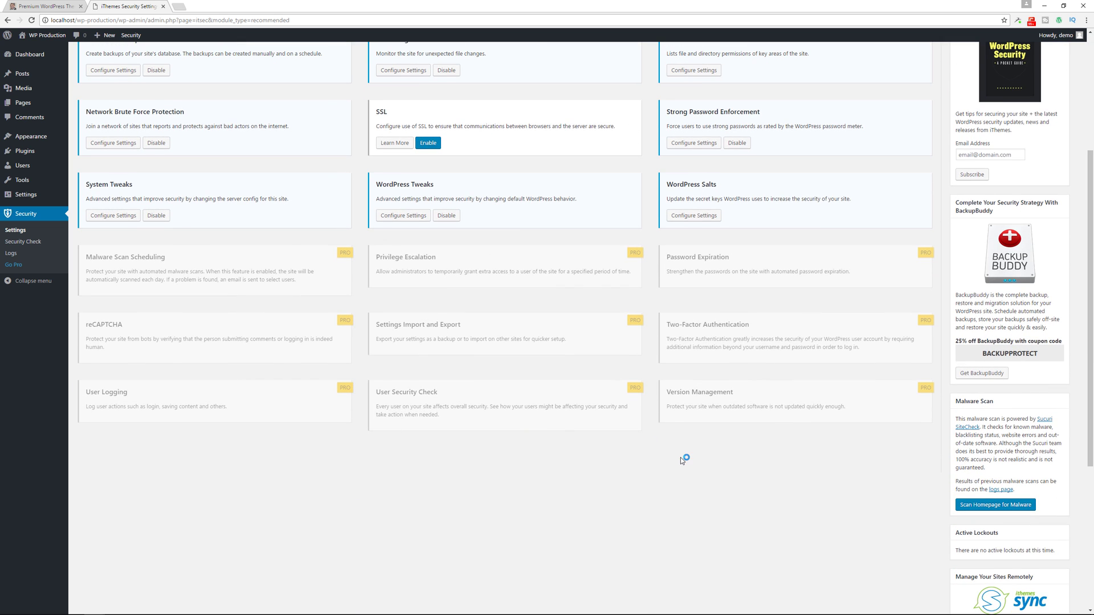
{"action": "scroll", "coordinate": [680, 457], "scroll_direction": "up", "scroll_amount": 4}
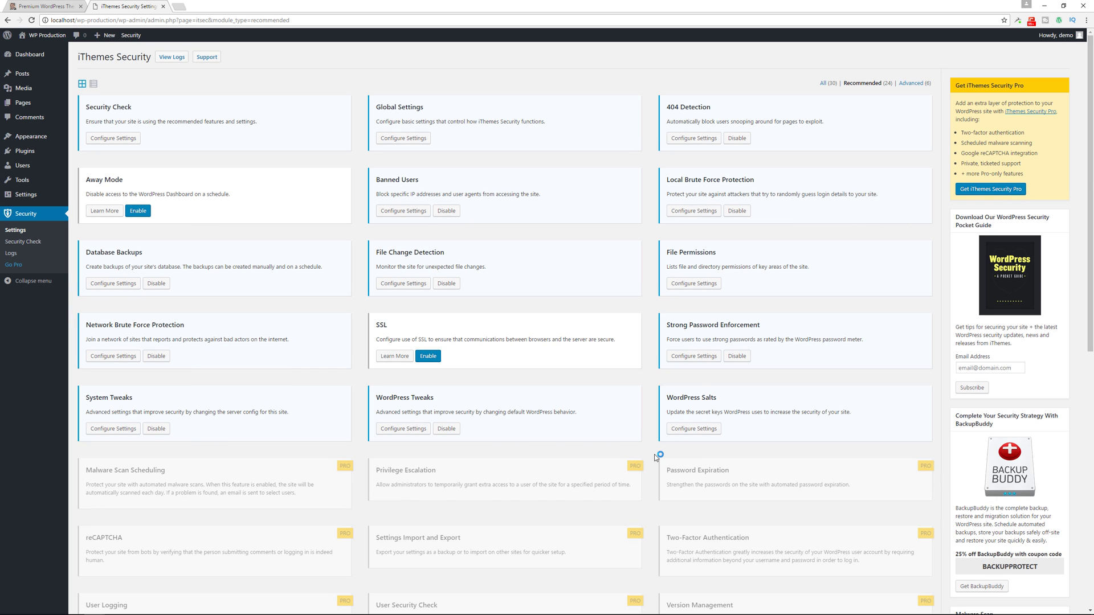